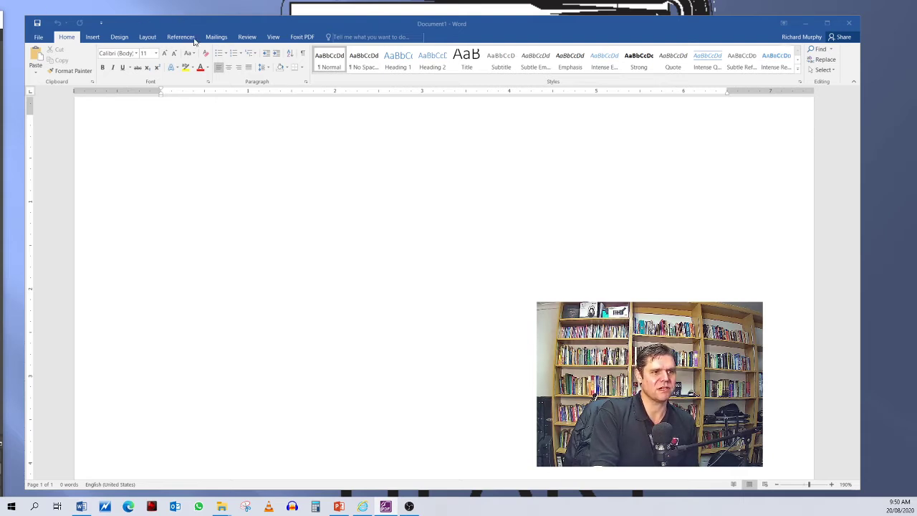
Step: Look through the Insert, Design, Layout, References and Mailings commands on the ribbon
{"action": "left_click", "coordinate": [94, 37]}
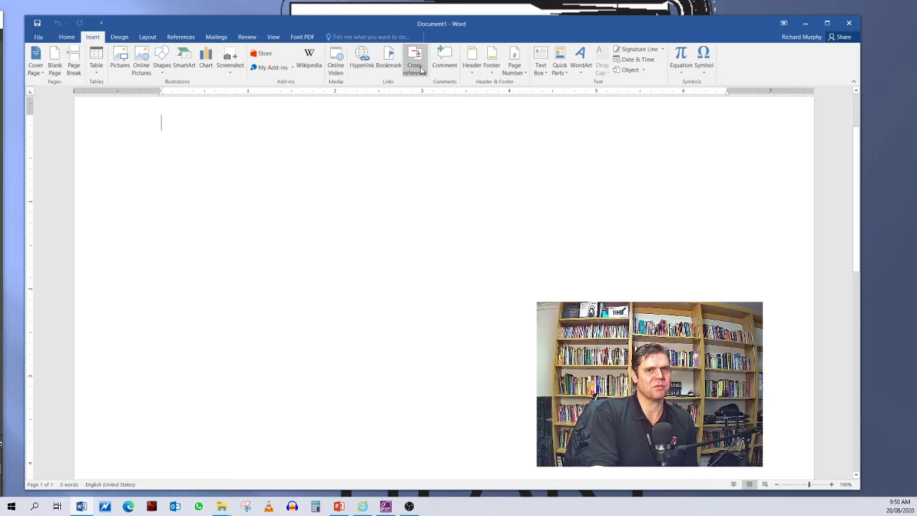
{"action": "left_click", "coordinate": [119, 39]}
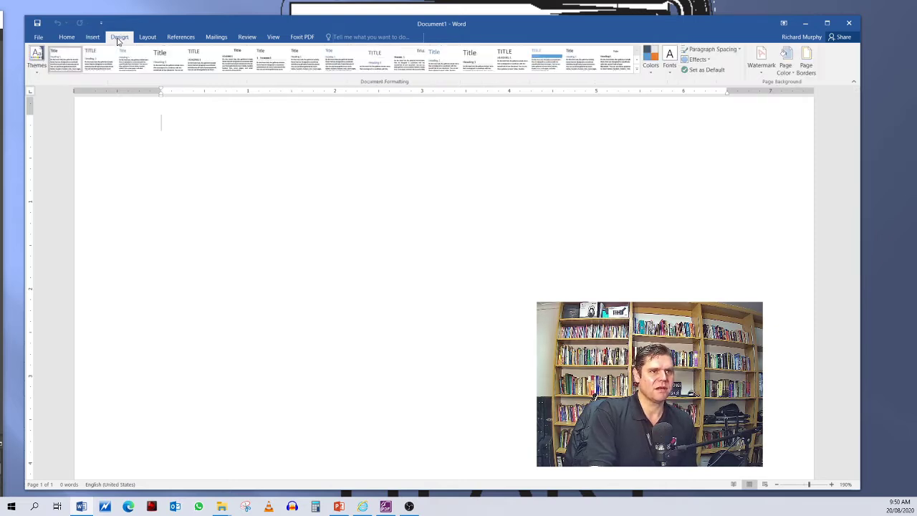
{"action": "left_click", "coordinate": [144, 39]}
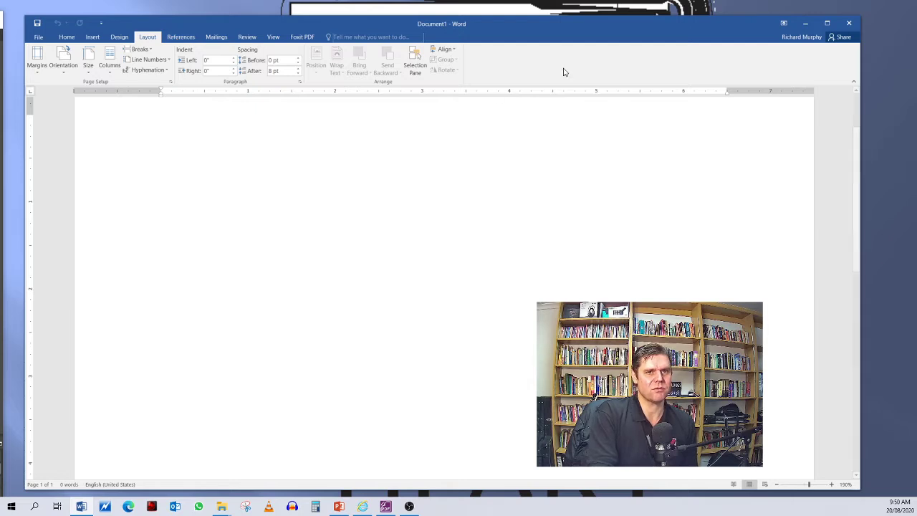
{"action": "left_click", "coordinate": [179, 37]}
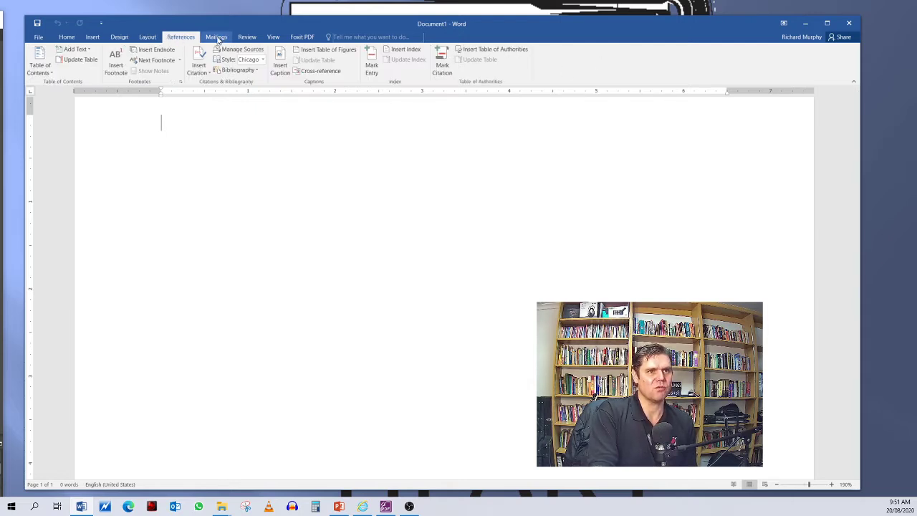
{"action": "left_click", "coordinate": [216, 37]}
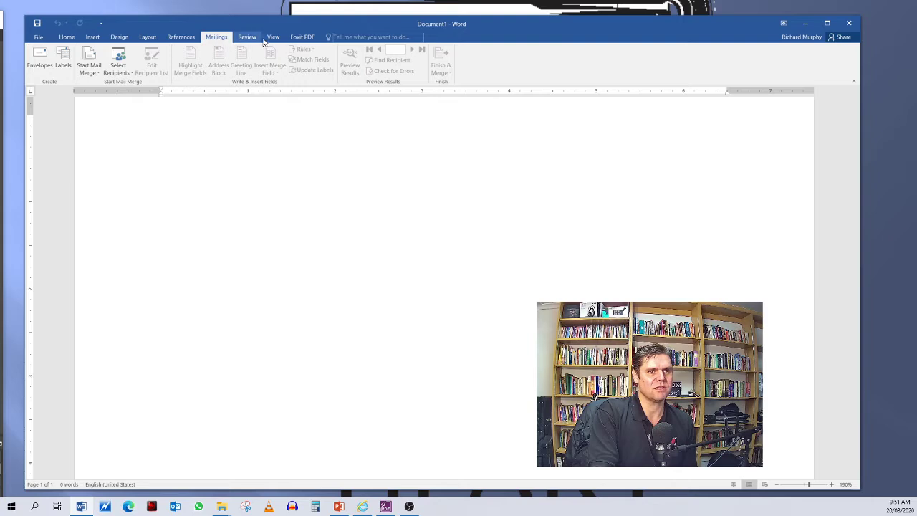
Step: Collapse the ribbon, show the Home commands temporarily and pin the ribbon open again
{"action": "left_click", "coordinate": [853, 82]}
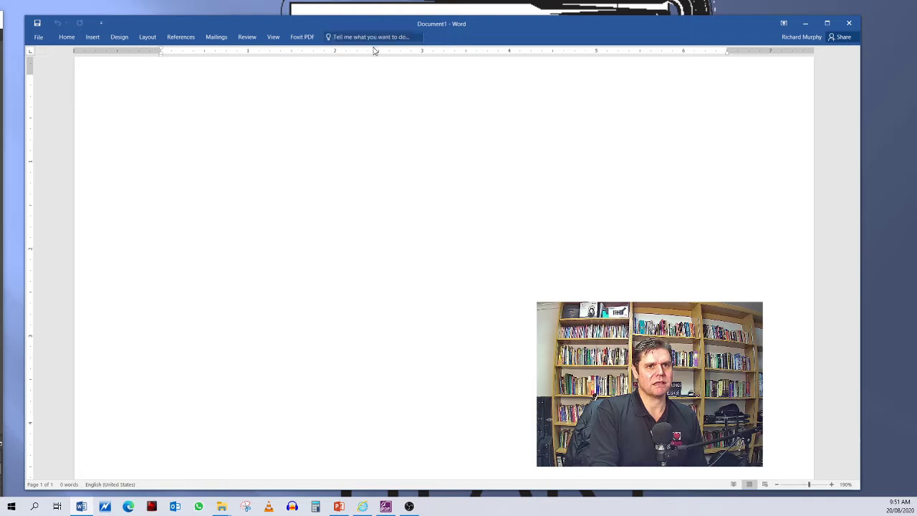
{"action": "left_click", "coordinate": [66, 37]}
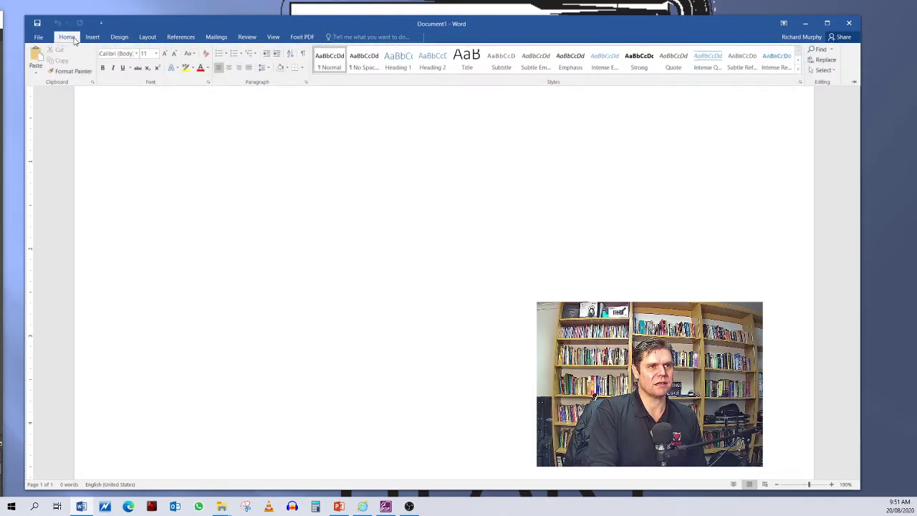
{"action": "left_click", "coordinate": [859, 81]}
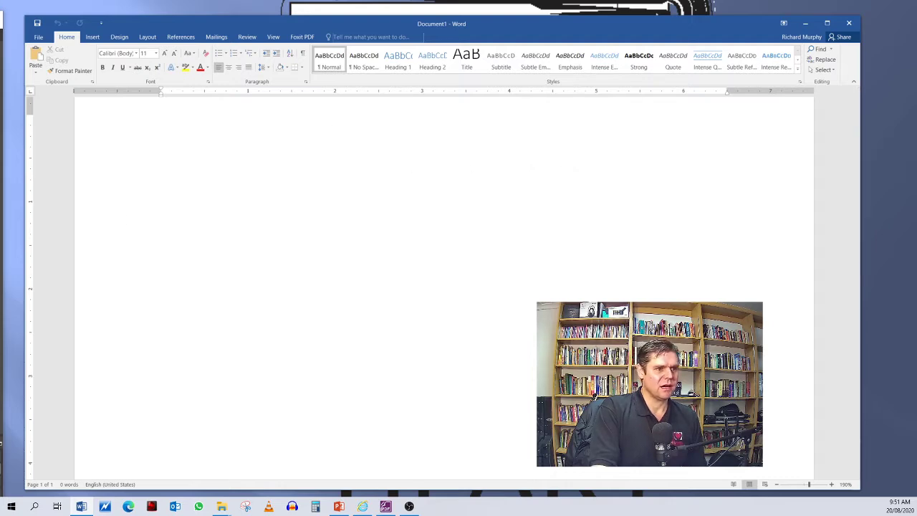
{"action": "key", "text": "alt+Tab"}
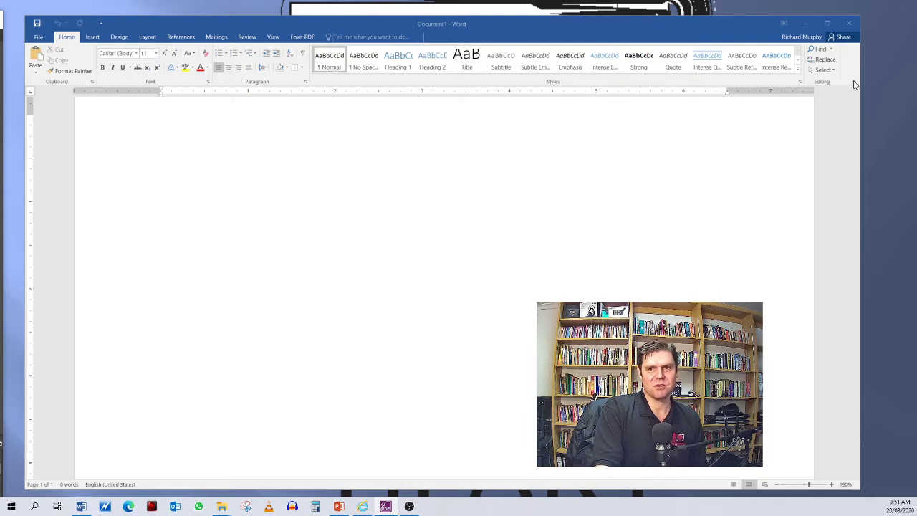
{"action": "left_click", "coordinate": [758, 121]}
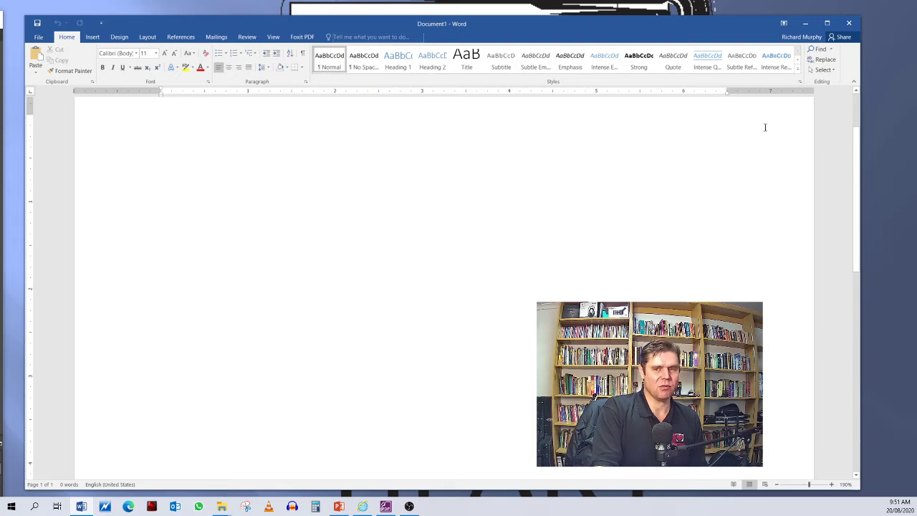
Step: Collapse the ribbon to its headings and view the blank page in the enlarged work area
{"action": "left_click", "coordinate": [854, 83]}
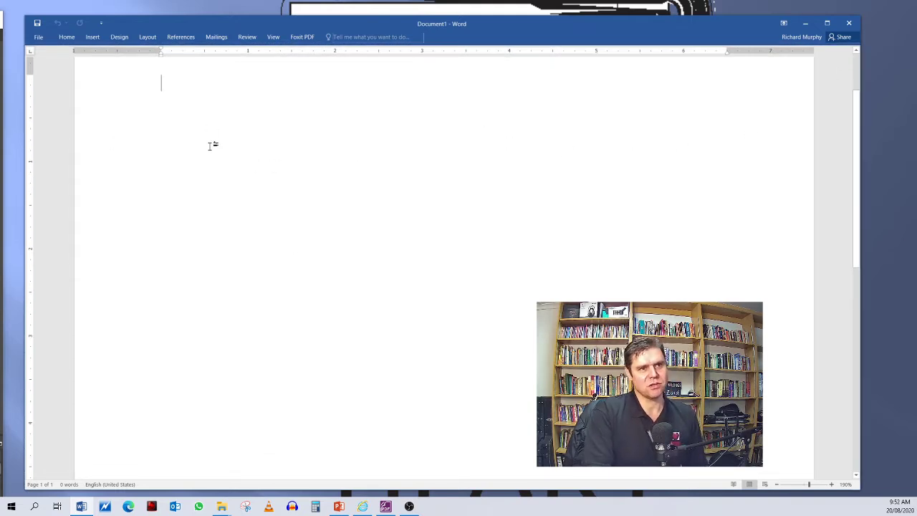
{"action": "scroll", "coordinate": [216, 162], "scroll_direction": "up", "scroll_amount": 2}
{"action": "scroll", "coordinate": [222, 179], "scroll_direction": "down", "scroll_amount": 2}
{"action": "scroll", "coordinate": [221, 182], "scroll_direction": "up", "scroll_amount": 2}
{"action": "scroll", "coordinate": [221, 182], "scroll_direction": "down", "scroll_amount": 1}
{"action": "scroll", "coordinate": [218, 182], "scroll_direction": "up", "scroll_amount": 1}
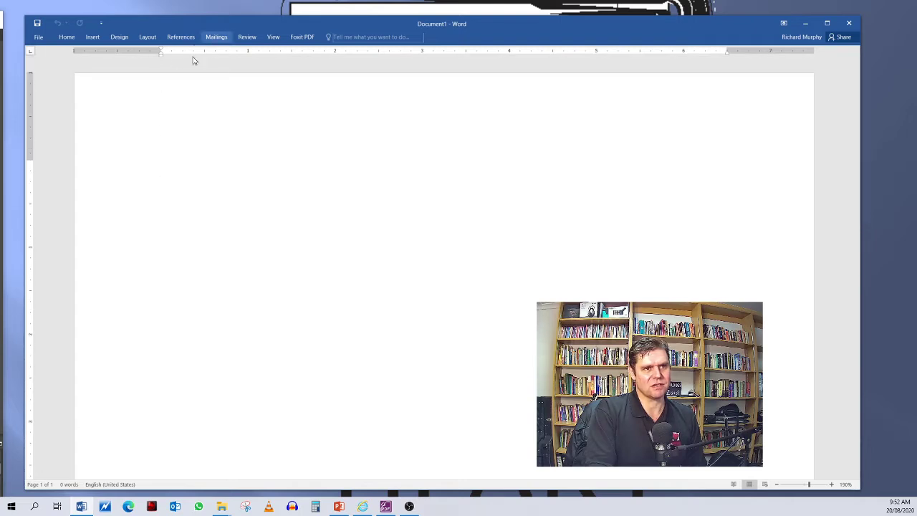
{"action": "scroll", "coordinate": [157, 155], "scroll_direction": "down", "scroll_amount": 1}
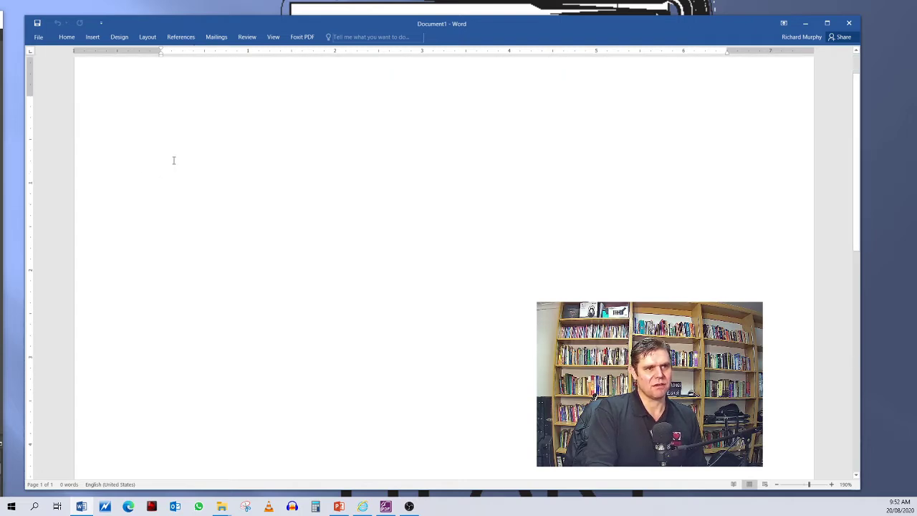
{"action": "scroll", "coordinate": [203, 190], "scroll_direction": "up", "scroll_amount": 1}
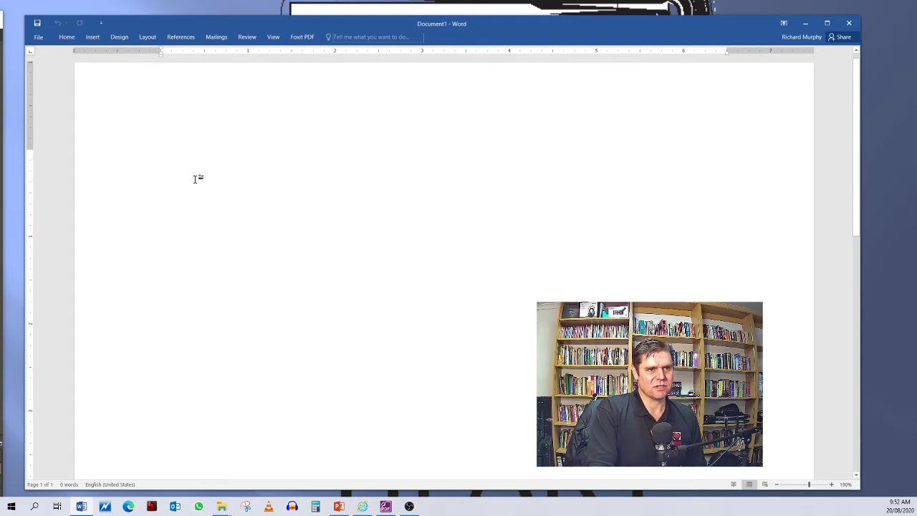
{"action": "scroll", "coordinate": [222, 158], "scroll_direction": "down", "scroll_amount": 1}
{"action": "scroll", "coordinate": [215, 165], "scroll_direction": "up", "scroll_amount": 1}
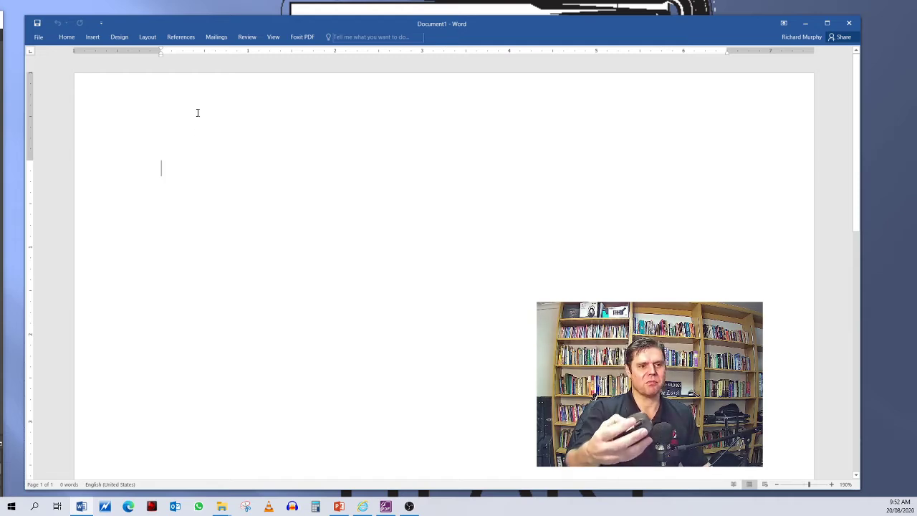
Step: Zoom the blank page out to 150% and restore the full ribbon
{"action": "scroll", "coordinate": [228, 184], "scroll_direction": "down", "scroll_amount": 4, "text": "ctrl"}
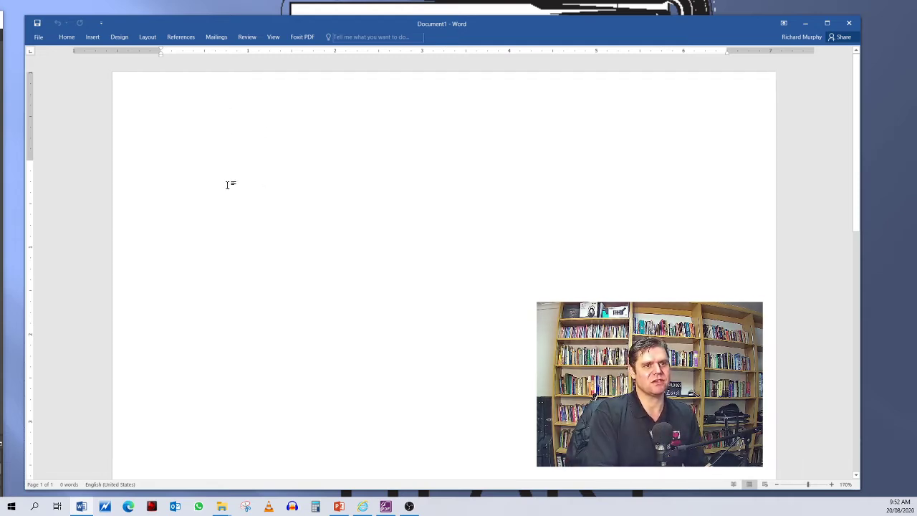
{"action": "scroll", "coordinate": [228, 187], "scroll_direction": "down", "scroll_amount": 3, "text": "ctrl"}
{"action": "scroll", "coordinate": [225, 188], "scroll_direction": "up", "scroll_amount": 4, "text": "ctrl"}
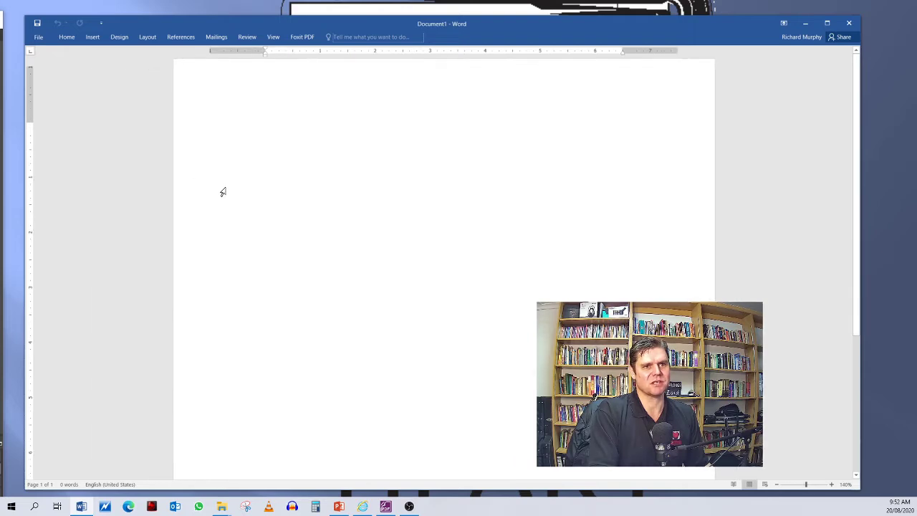
{"action": "scroll", "coordinate": [226, 187], "scroll_direction": "down", "scroll_amount": 1, "text": "ctrl"}
{"action": "scroll", "coordinate": [242, 136], "scroll_direction": "up", "scroll_amount": 1}
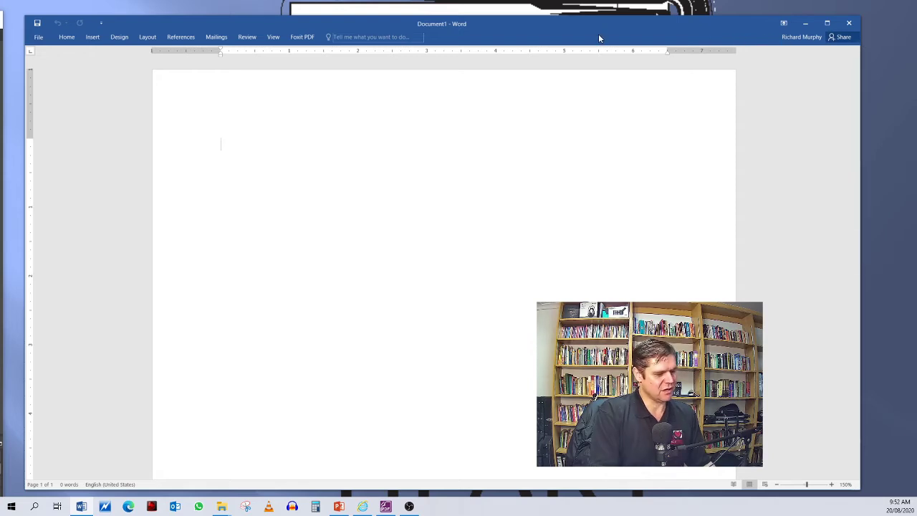
{"action": "key", "text": "ctrl+F1"}
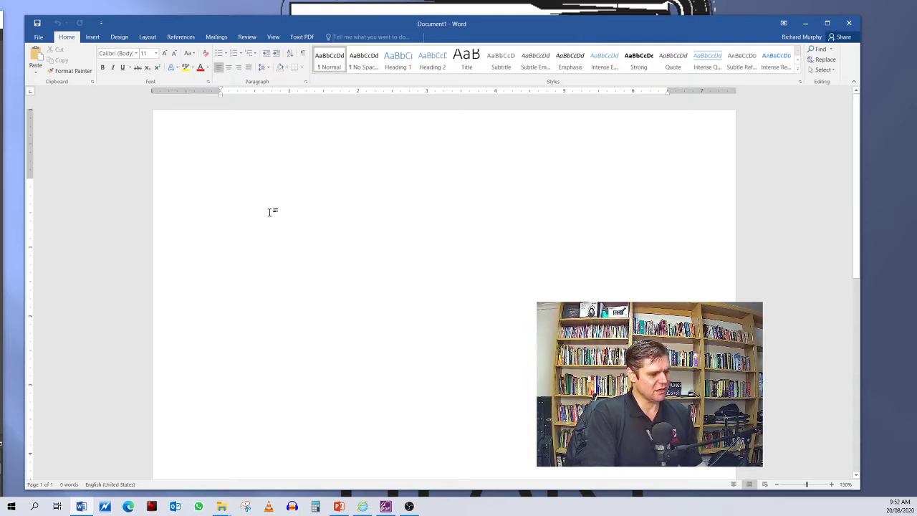
Step: Enter the sample text "Fsdasdfsfsaddsfddsf" on the first line, select it and set the page zoom to 190%
{"action": "type", "text": "fsdasdfsfsaddsfddsf"}
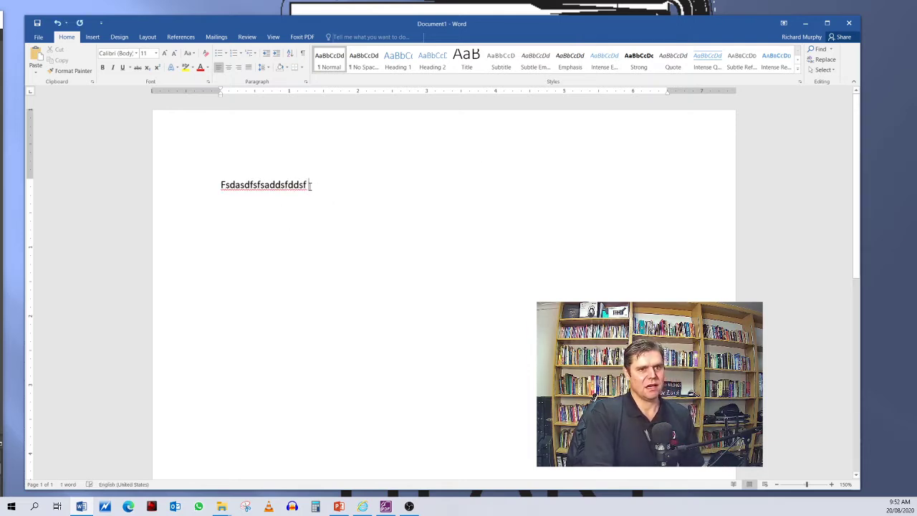
{"action": "left_click_drag", "start_coordinate": [318, 190], "coordinate": [194, 186]}
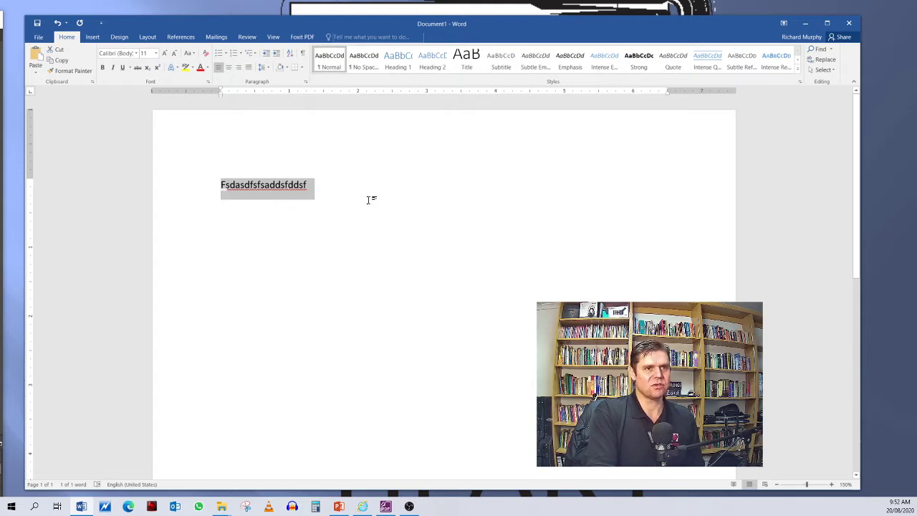
{"action": "scroll", "coordinate": [329, 188], "scroll_direction": "up", "scroll_amount": 7, "text": "ctrl"}
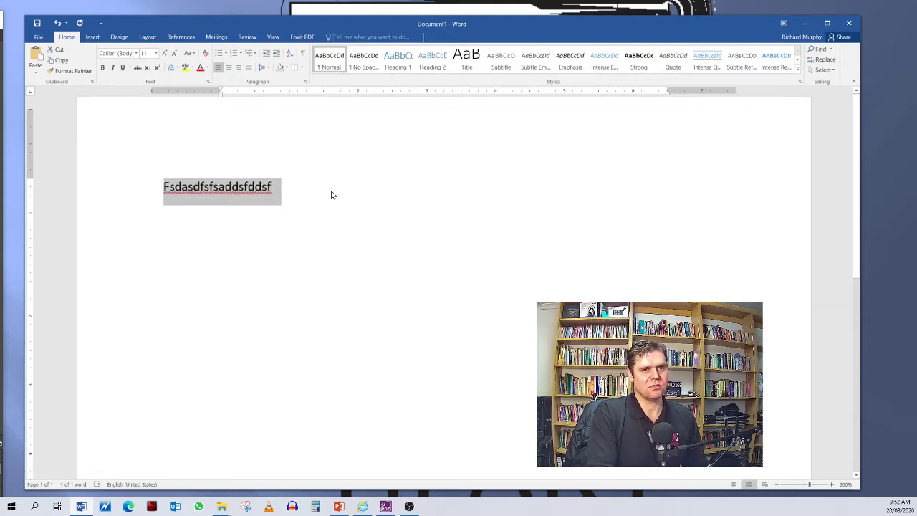
{"action": "scroll", "coordinate": [331, 195], "scroll_direction": "down", "scroll_amount": 5, "text": "ctrl"}
{"action": "scroll", "coordinate": [326, 195], "scroll_direction": "up", "scroll_amount": 2, "text": "ctrl"}
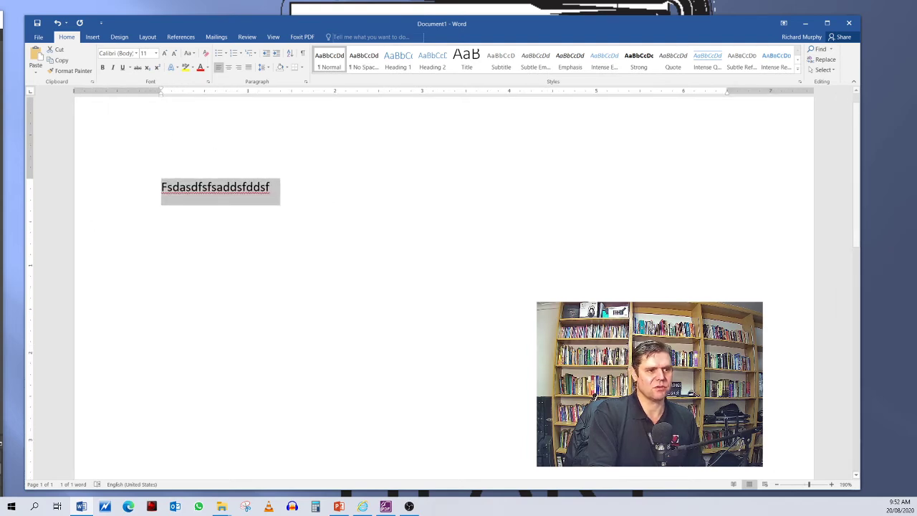
{"action": "key", "text": "alt+Tab"}
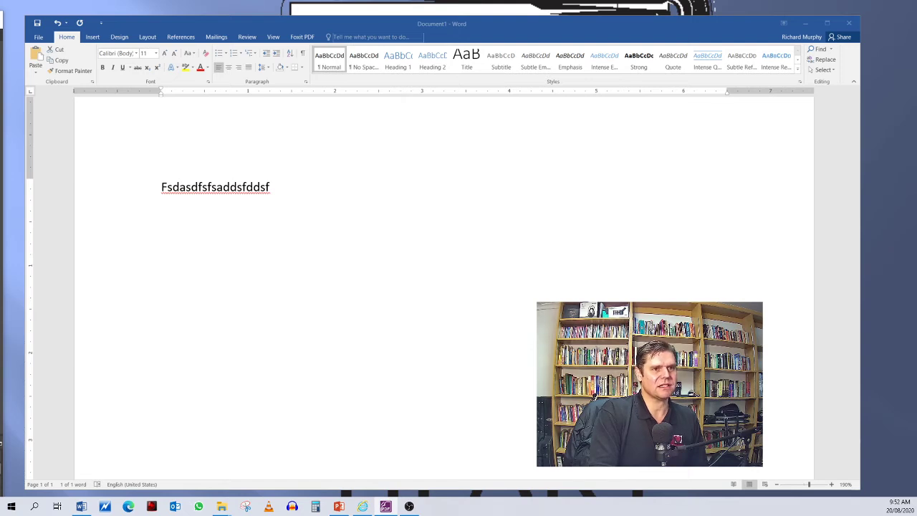
{"action": "key", "text": "alt+Tab"}
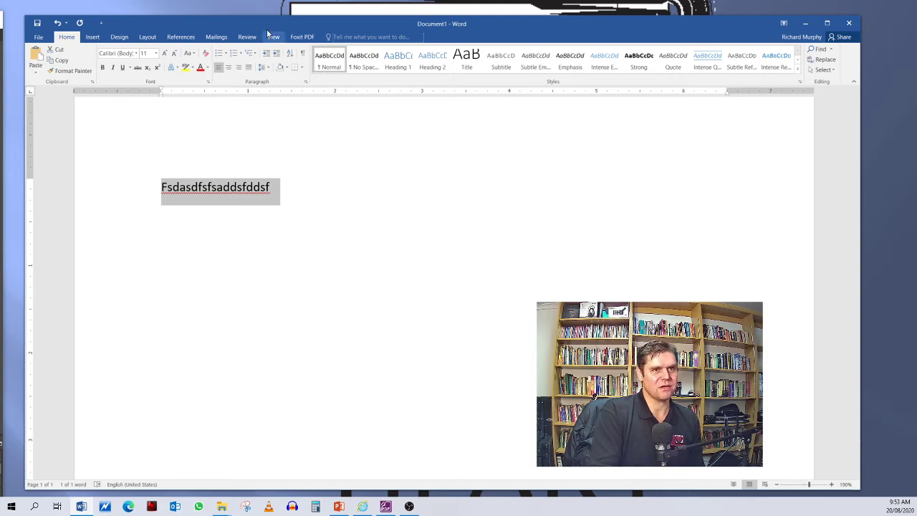
Step: Collapse the ribbon, show the Design commands temporarily and keep the ribbon expanded again
{"action": "left_click", "coordinate": [854, 84]}
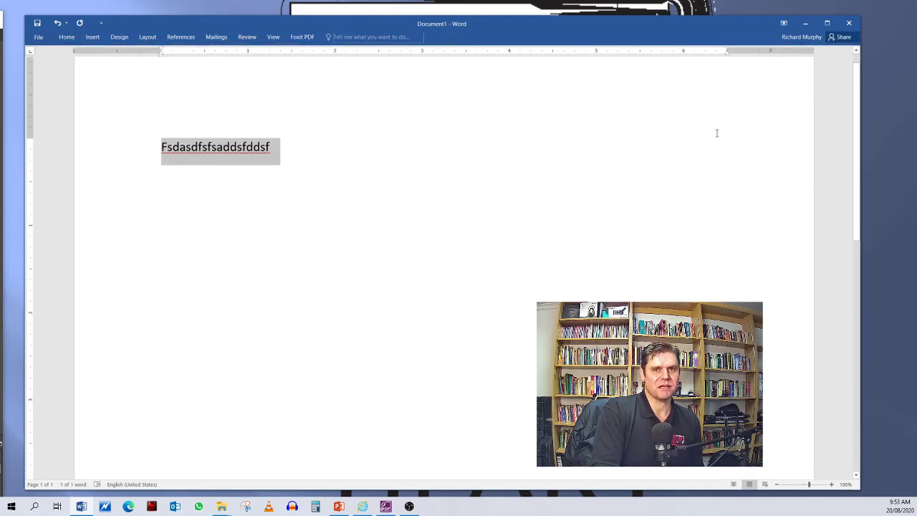
{"action": "left_click", "coordinate": [119, 37]}
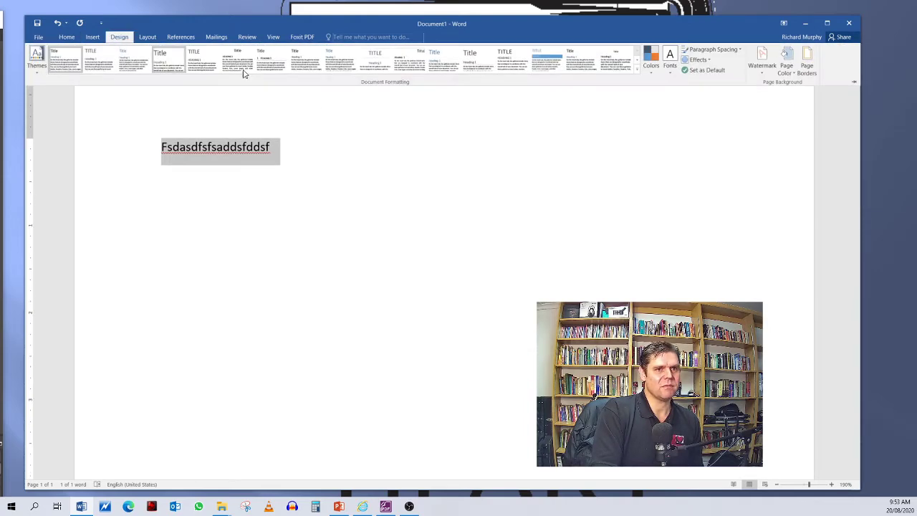
{"action": "left_click", "coordinate": [853, 84]}
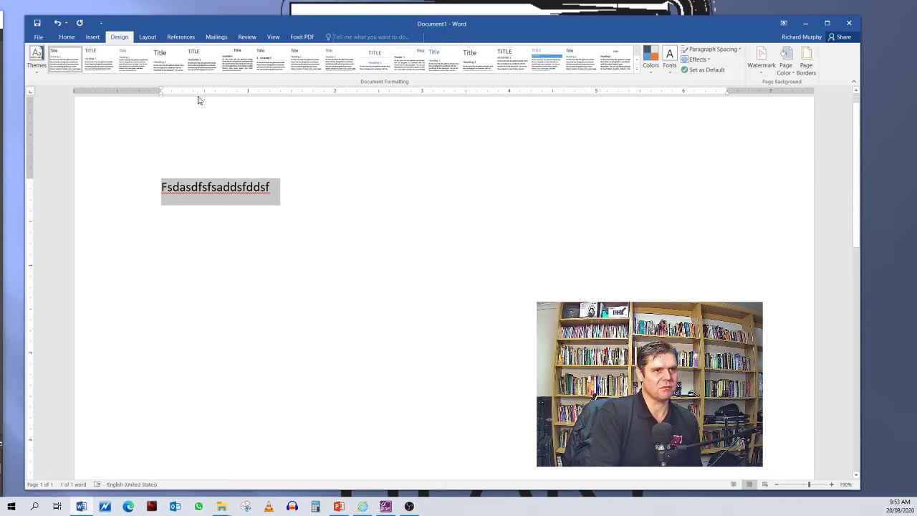
Step: Look through the gallery of insertable shapes without adding one to the document
{"action": "left_click", "coordinate": [92, 37]}
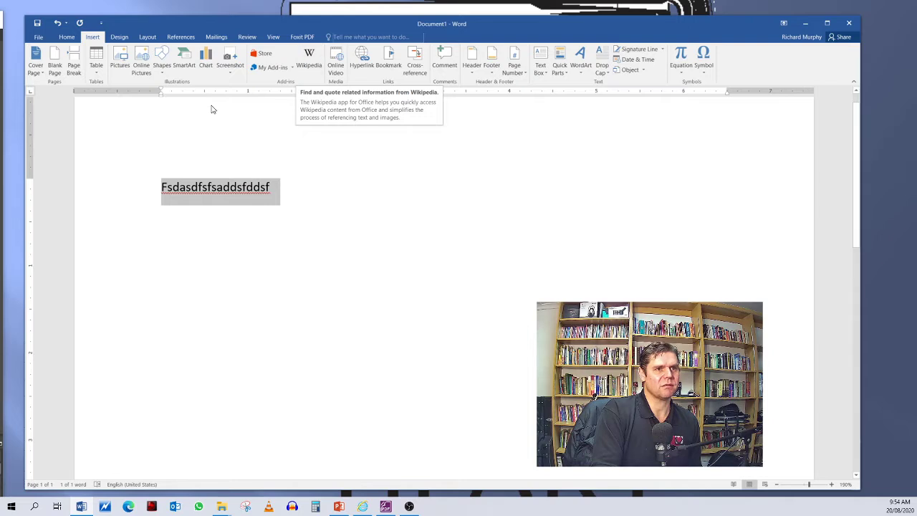
{"action": "left_click", "coordinate": [162, 75]}
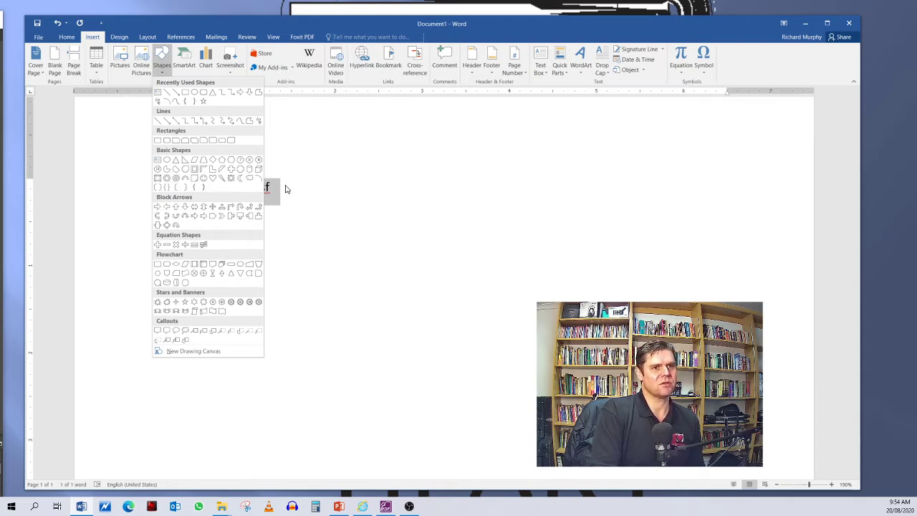
{"action": "left_click", "coordinate": [367, 164]}
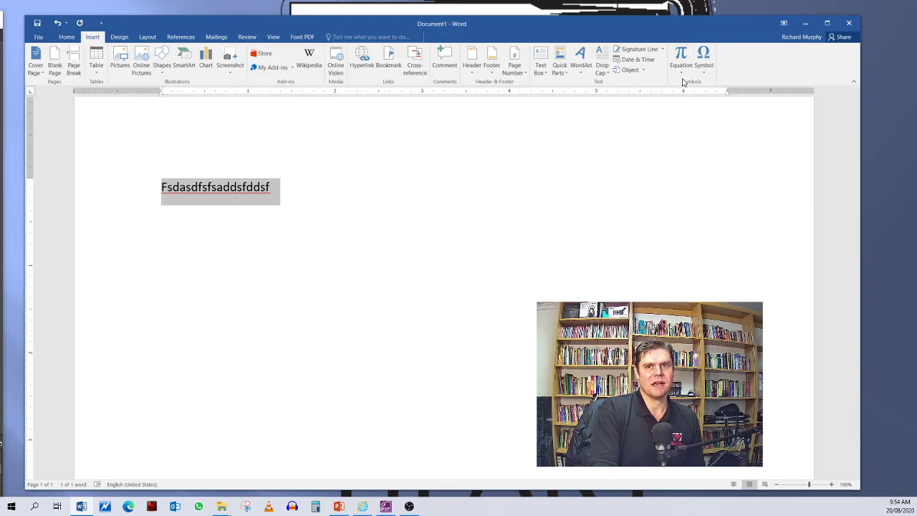
Step: Open the options for customizing the ribbon and move the dialog further into the document area
{"action": "right_click", "coordinate": [735, 58]}
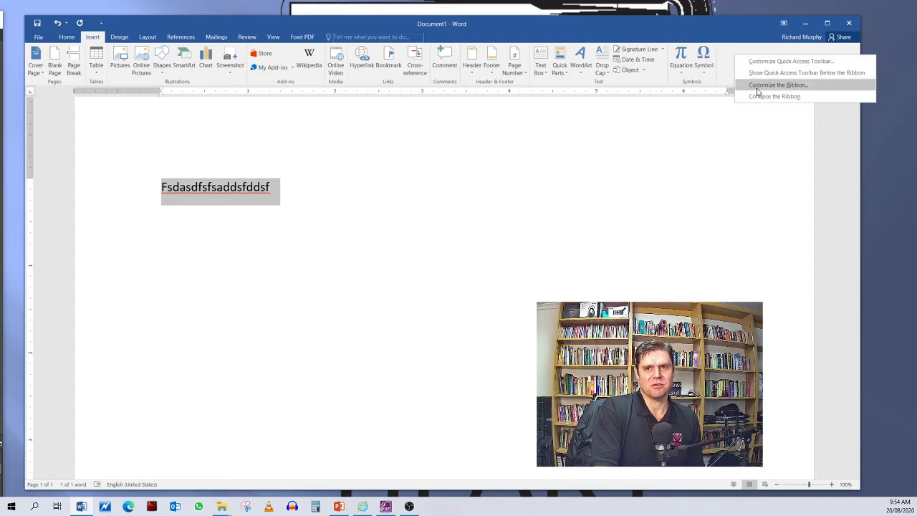
{"action": "right_click", "coordinate": [727, 46]}
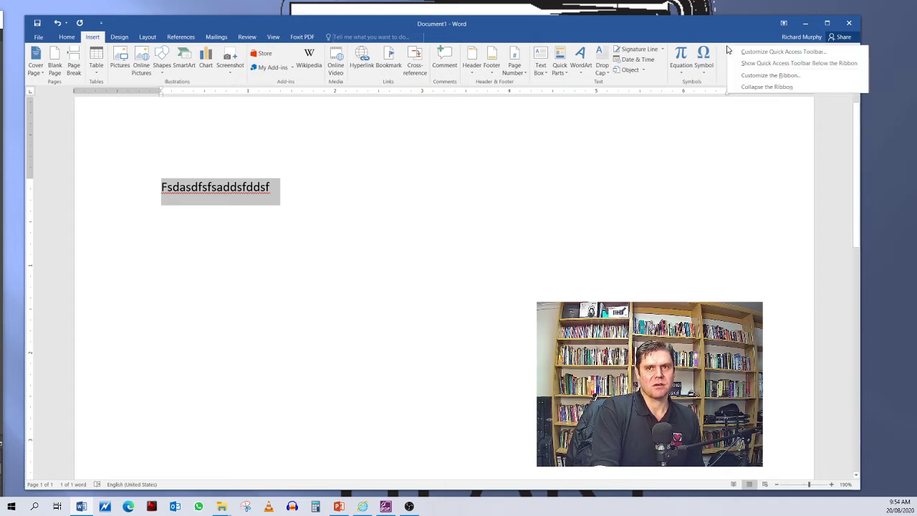
{"action": "left_click", "coordinate": [749, 76]}
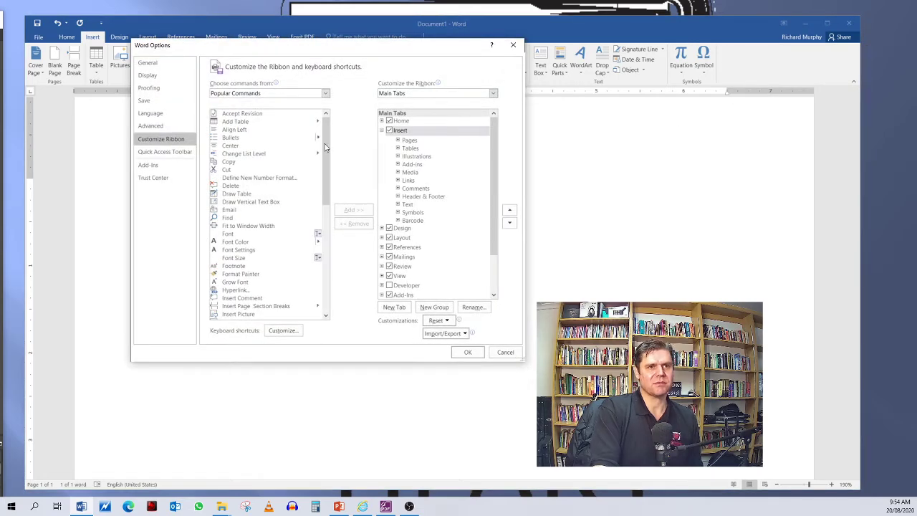
{"action": "left_click_drag", "start_coordinate": [285, 53], "coordinate": [393, 69]}
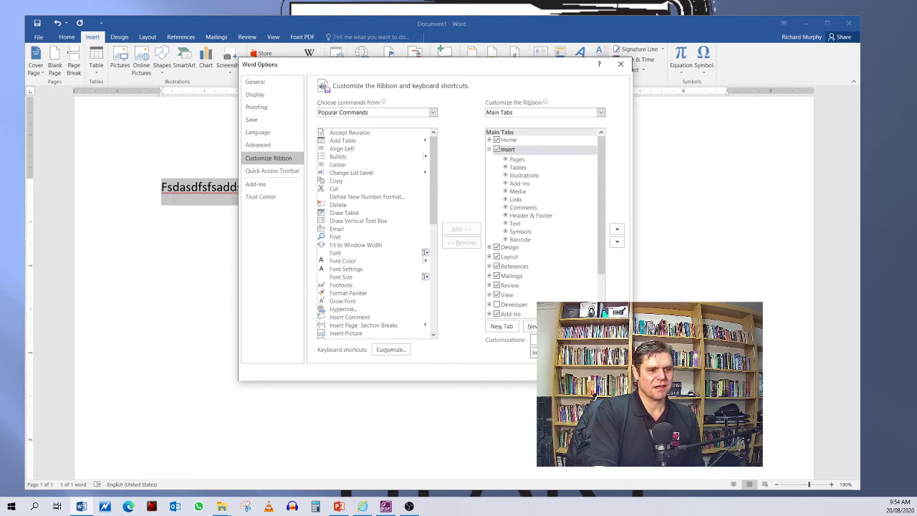
Step: Expand the Home tab's groups in the ribbon customization options and hide the Home tab from the ribbon
{"action": "key", "text": "alt+Tab"}
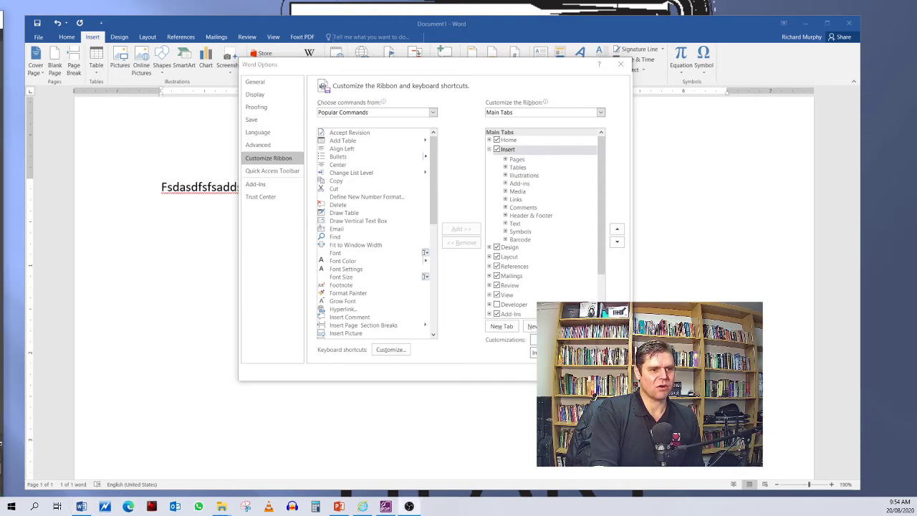
{"action": "left_click", "coordinate": [489, 140]}
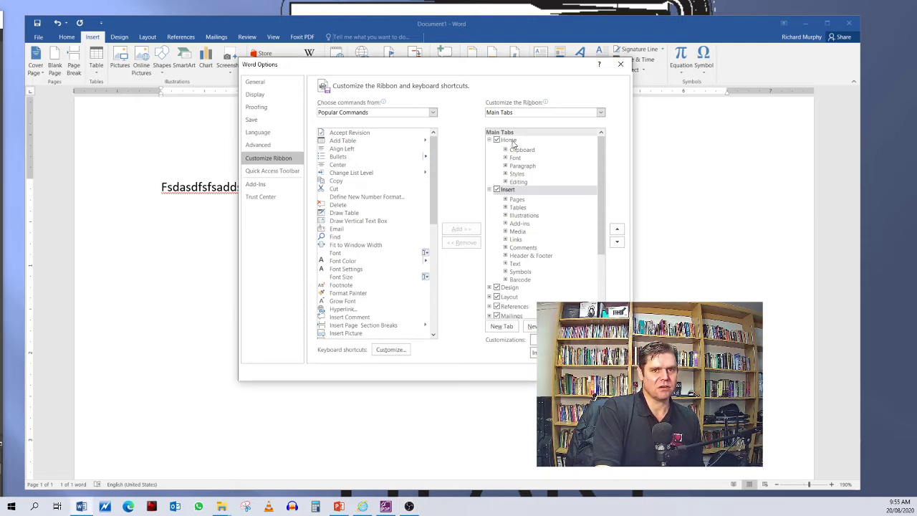
{"action": "left_click", "coordinate": [70, 39]}
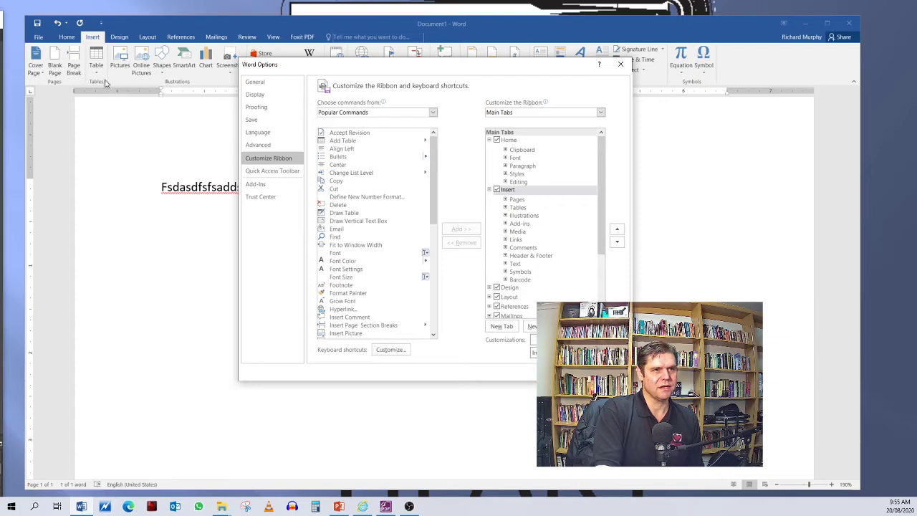
{"action": "left_click", "coordinate": [497, 140]}
{"action": "left_click_drag", "start_coordinate": [482, 68], "coordinate": [378, 53]}
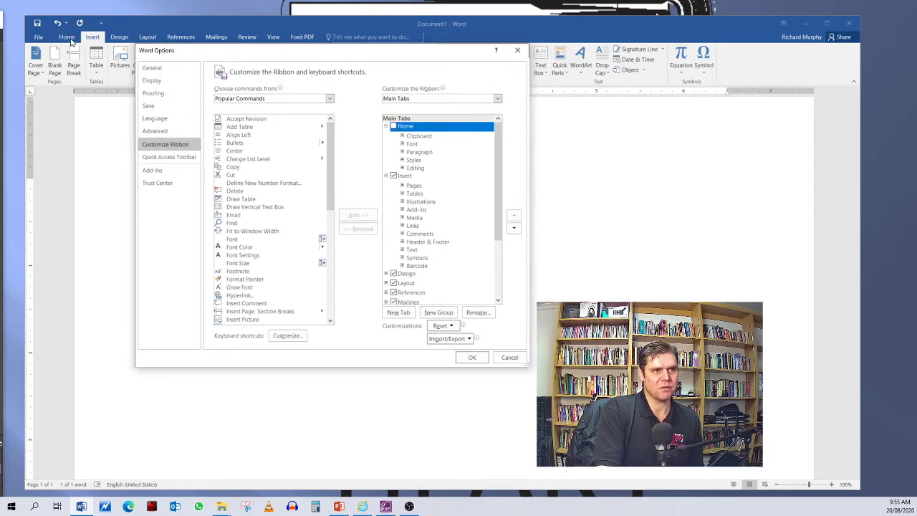
{"action": "left_click", "coordinate": [470, 360]}
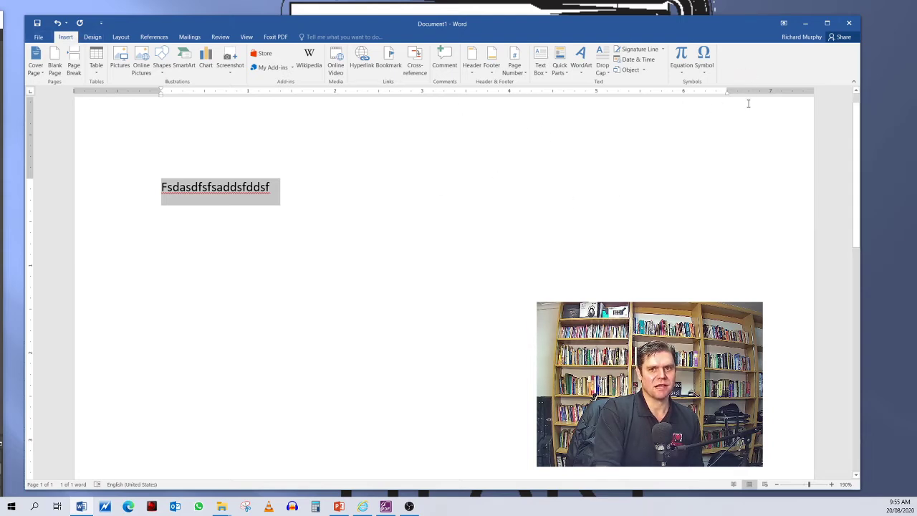
Step: Reopen the ribbon customization options and restore the Home tab to the ribbon
{"action": "right_click", "coordinate": [744, 65]}
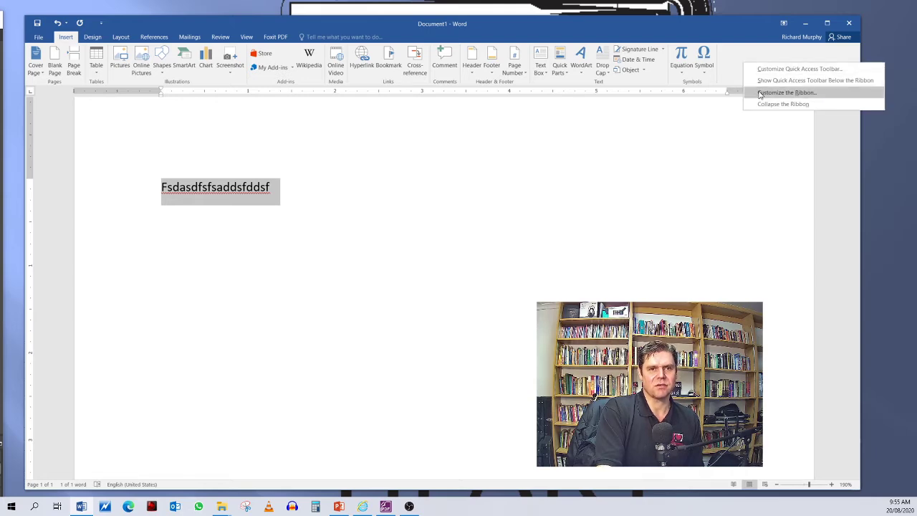
{"action": "left_click", "coordinate": [760, 94]}
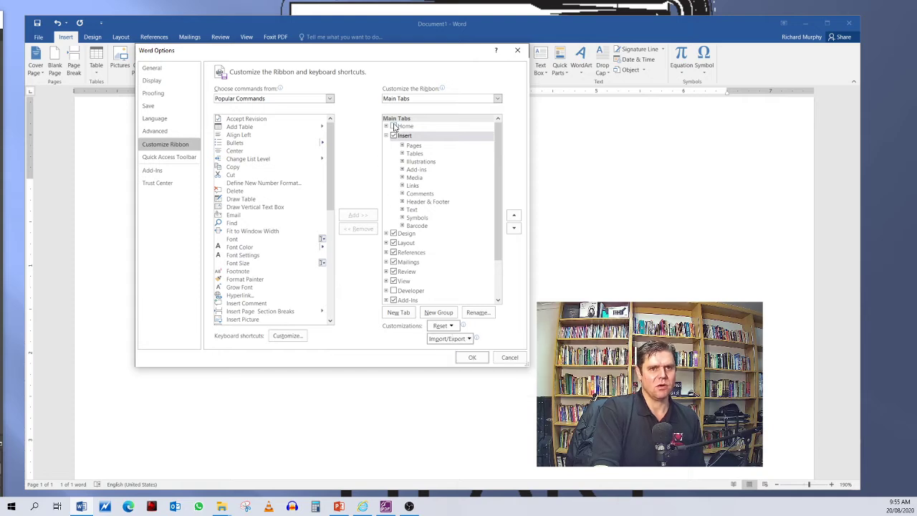
{"action": "left_click", "coordinate": [394, 127]}
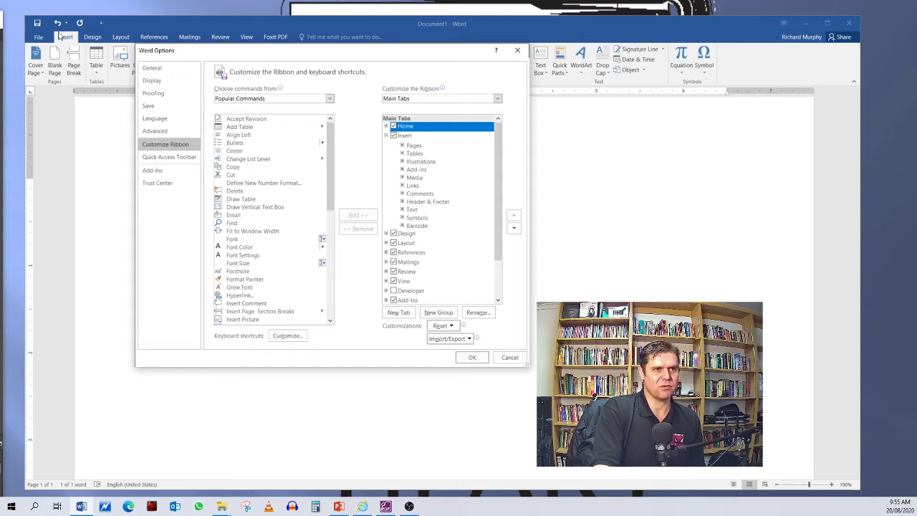
{"action": "left_click", "coordinate": [473, 359]}
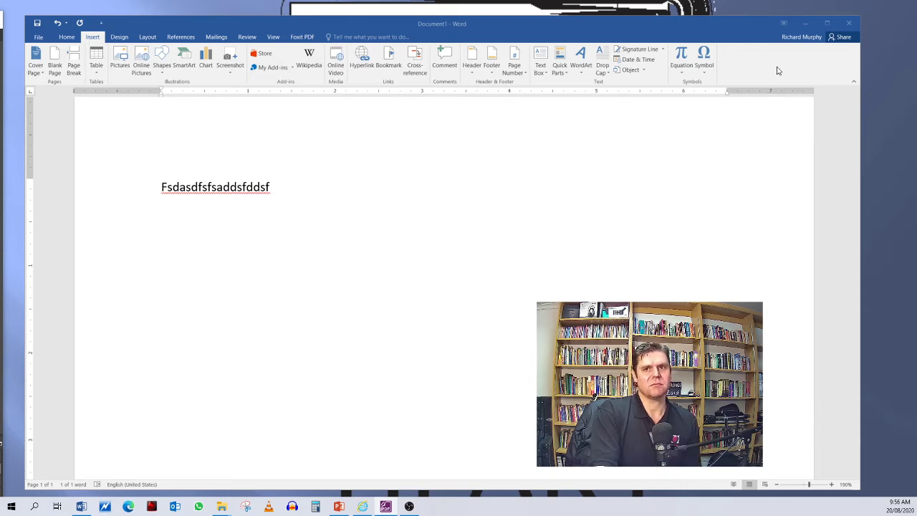
Step: Look at the popular commands that can be added to the ribbon, such as Font and Email, without adding any
{"action": "left_click", "coordinate": [750, 62]}
{"action": "right_click", "coordinate": [750, 62]}
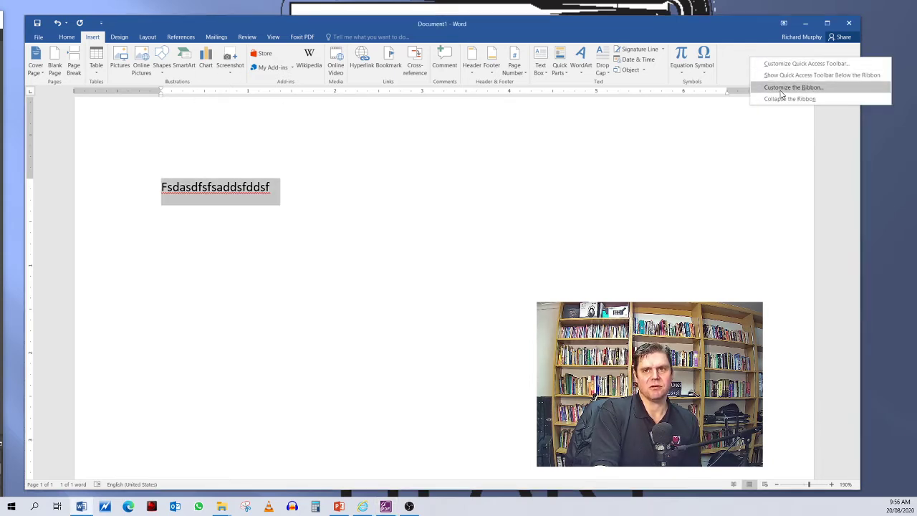
{"action": "left_click", "coordinate": [781, 89]}
{"action": "left_click_drag", "start_coordinate": [328, 56], "coordinate": [448, 95]}
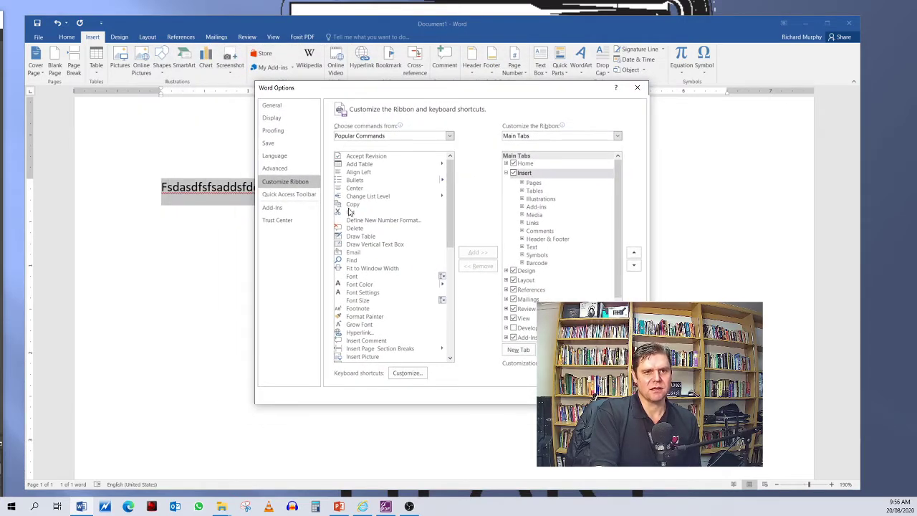
{"action": "left_click", "coordinate": [353, 277]}
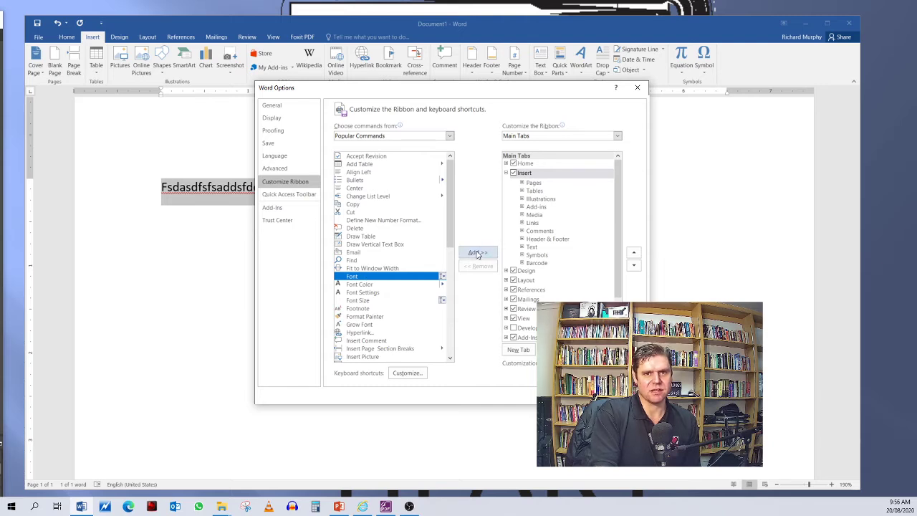
{"action": "left_click", "coordinate": [355, 253]}
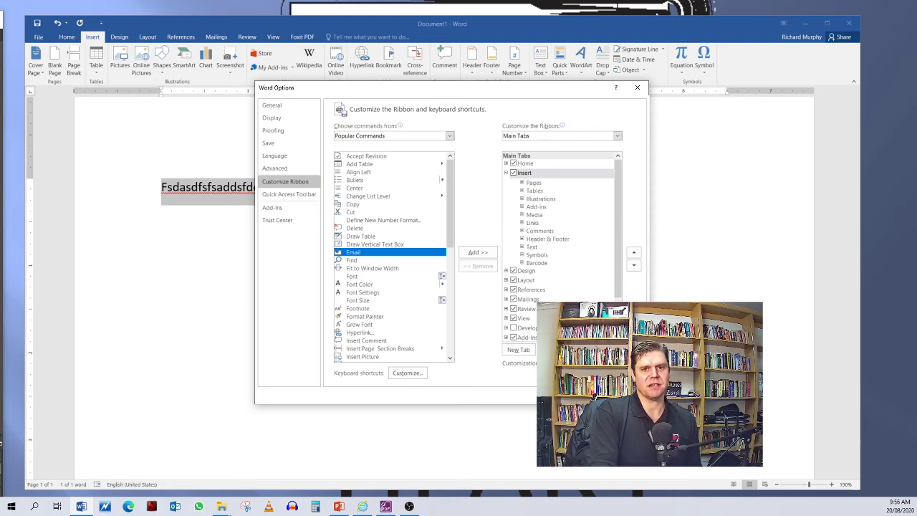
{"action": "left_click", "coordinate": [625, 395]}
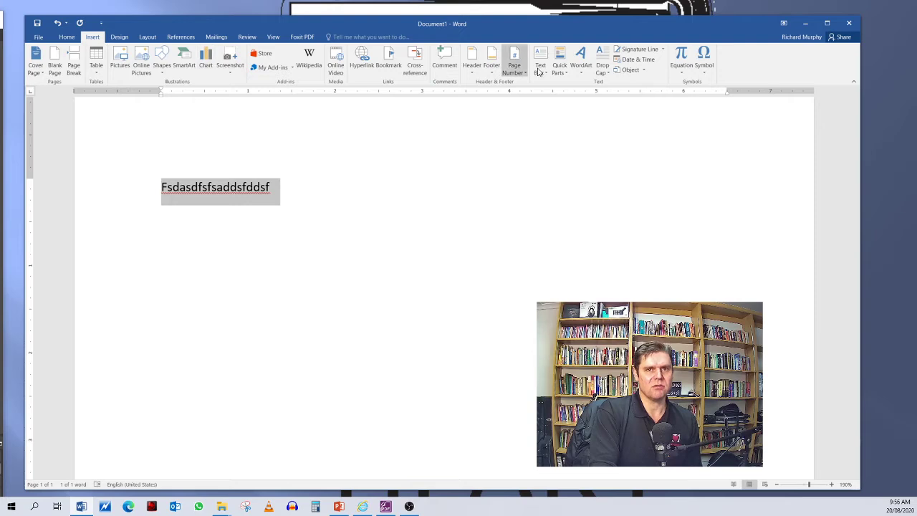
Step: Show the Home commands and delete the sample text from the document
{"action": "left_click", "coordinate": [67, 36]}
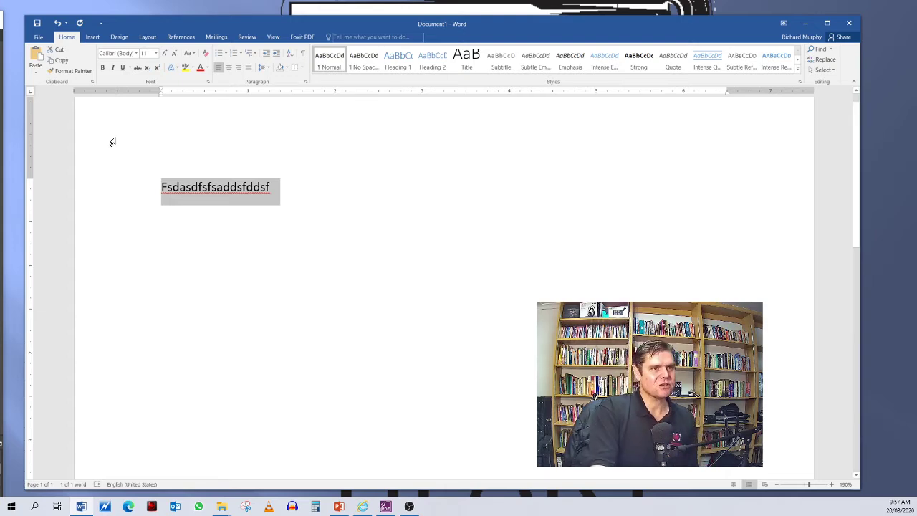
{"action": "left_click", "coordinate": [249, 188]}
{"action": "left_click_drag", "start_coordinate": [270, 187], "coordinate": [148, 188]}
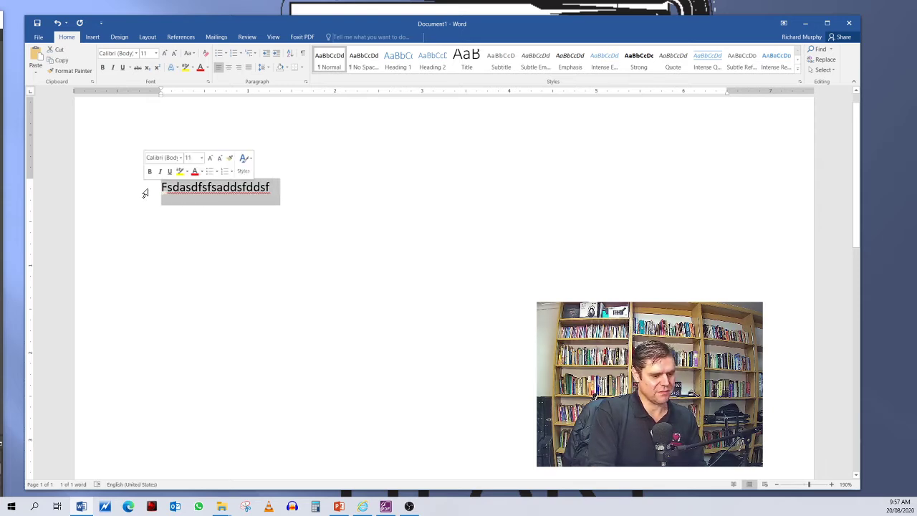
{"action": "key", "text": "BackSpace"}
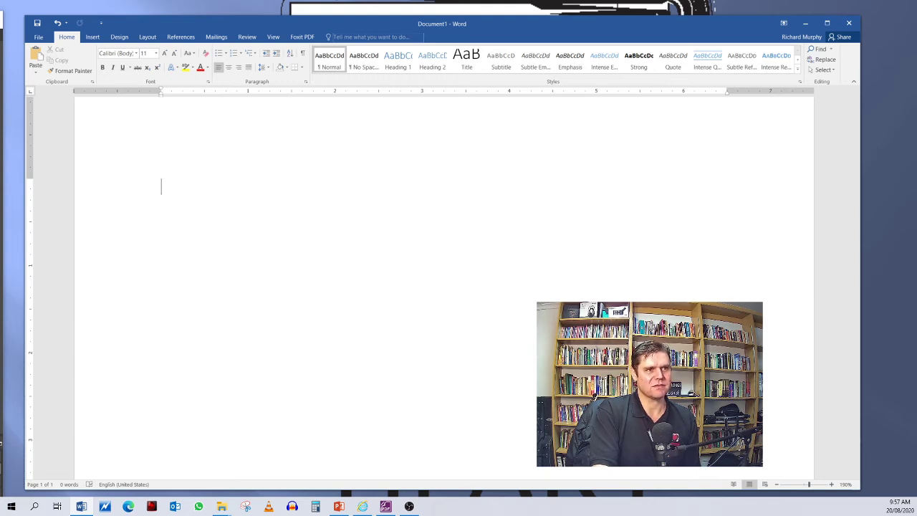
Step: View the document's Info page, return to the document and bring up the Info page again
{"action": "left_click", "coordinate": [39, 38]}
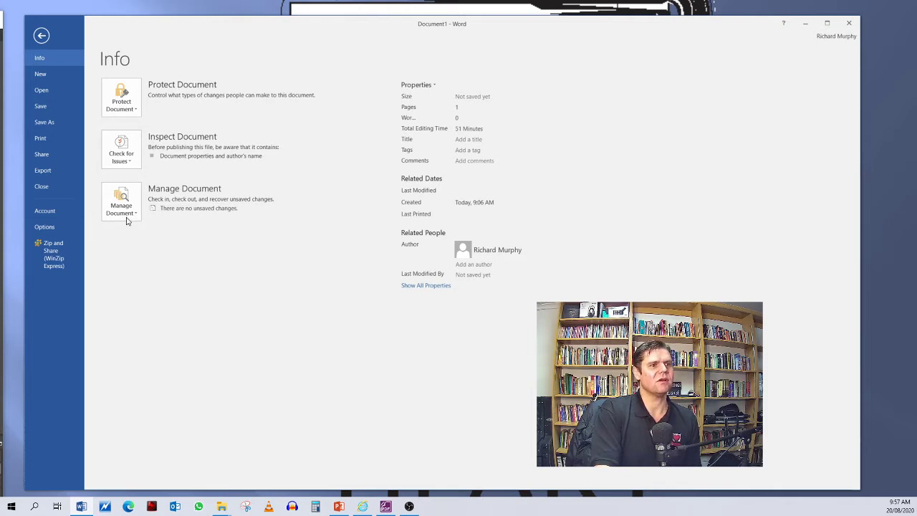
{"action": "left_click", "coordinate": [41, 79]}
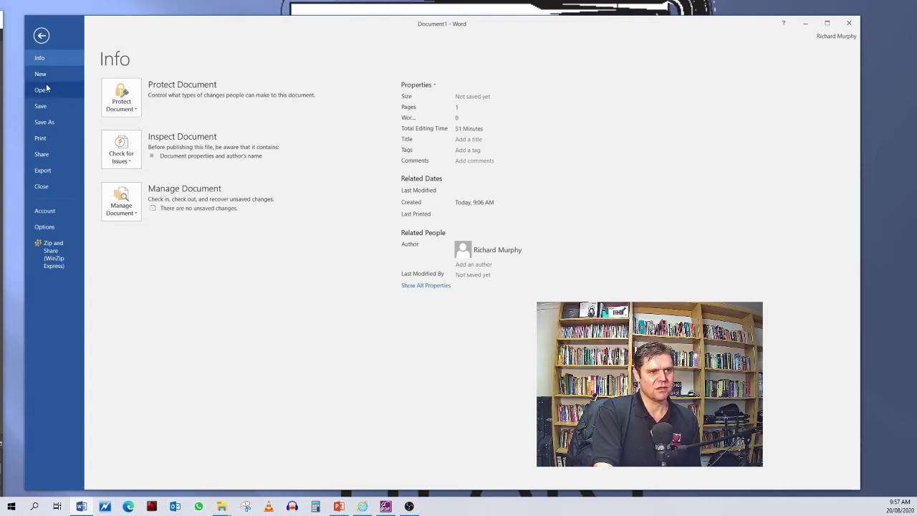
{"action": "left_click", "coordinate": [41, 35]}
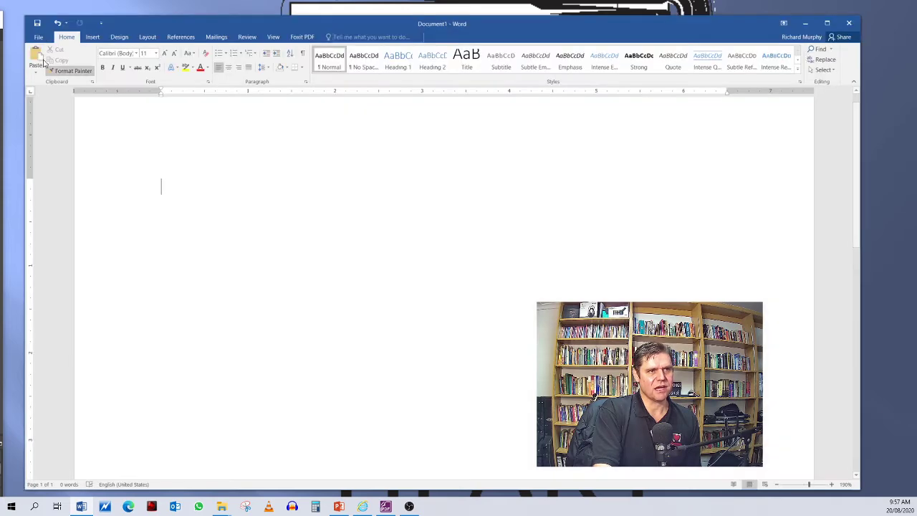
{"action": "left_click", "coordinate": [40, 37]}
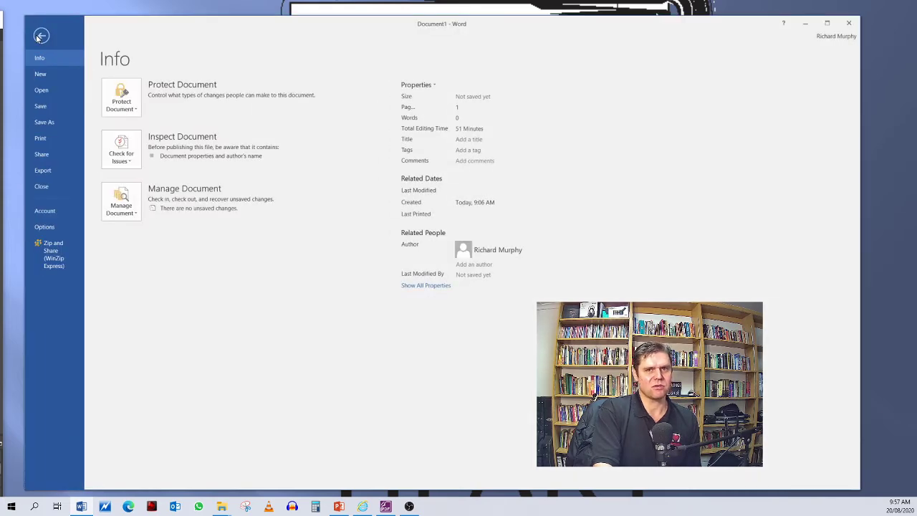
Step: Browse the Business templates available for a new document and return to the blank document
{"action": "left_click", "coordinate": [41, 76]}
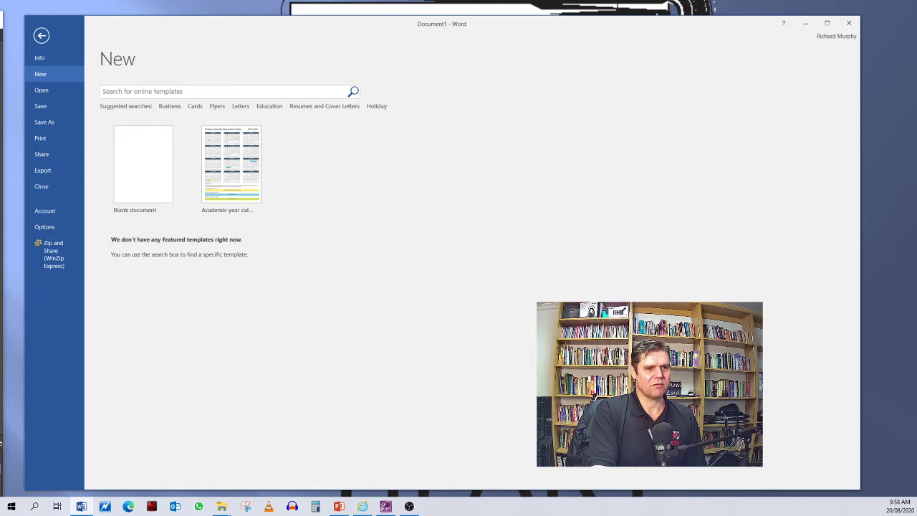
{"action": "key", "text": "alt+Tab"}
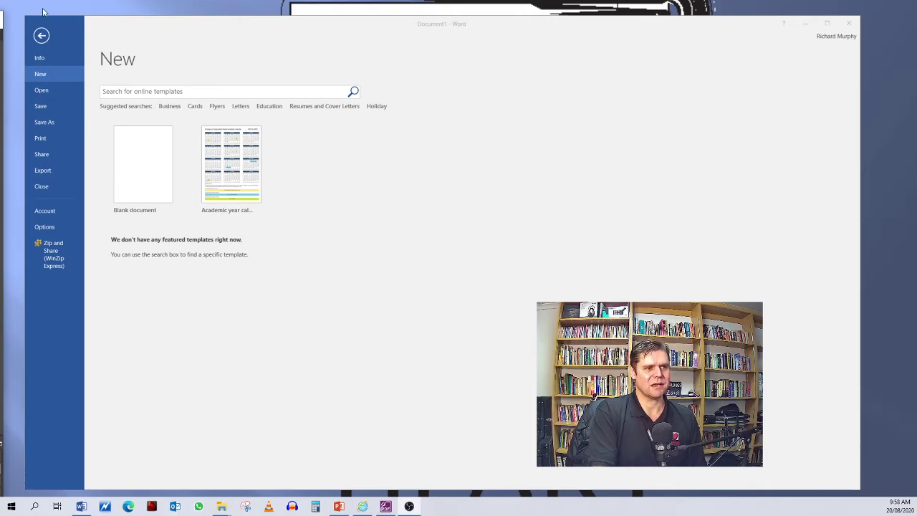
{"action": "left_click", "coordinate": [167, 108]}
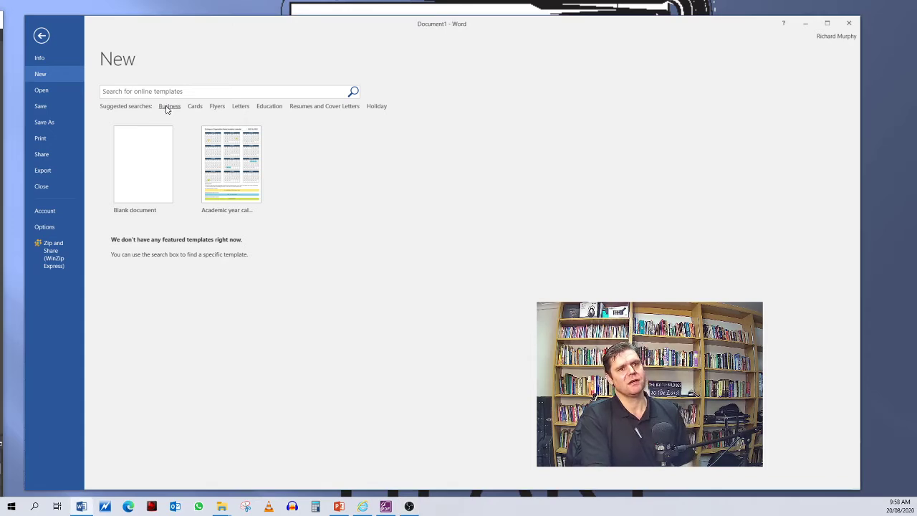
{"action": "left_click", "coordinate": [168, 106]}
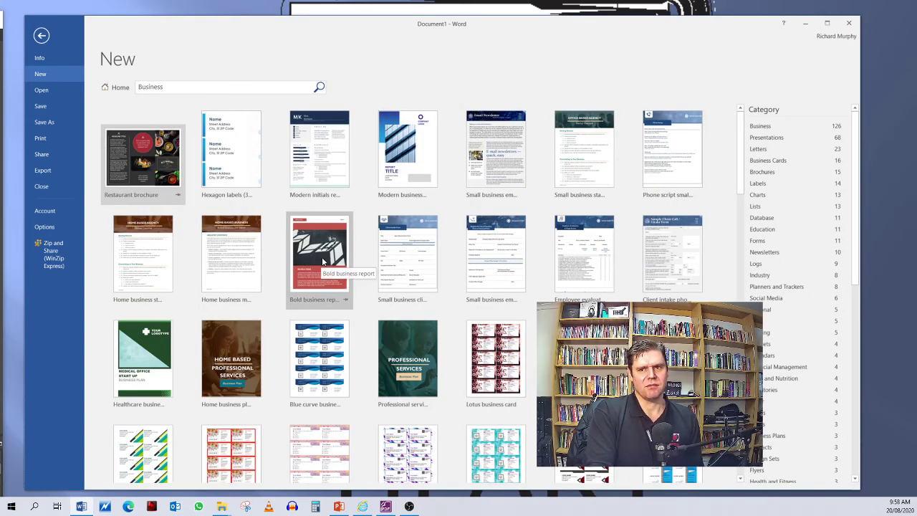
{"action": "scroll", "coordinate": [322, 265], "scroll_direction": "down", "scroll_amount": 2}
{"action": "scroll", "coordinate": [324, 266], "scroll_direction": "up", "scroll_amount": 2}
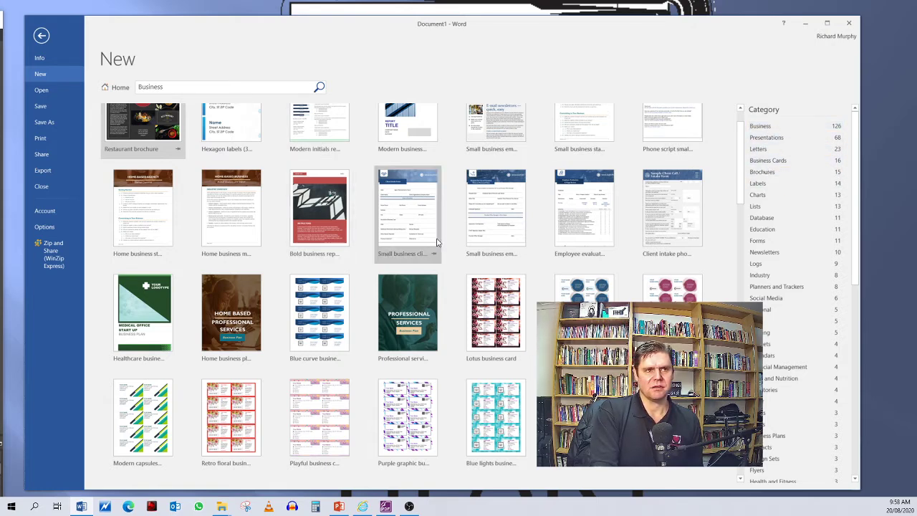
{"action": "left_click", "coordinate": [42, 36]}
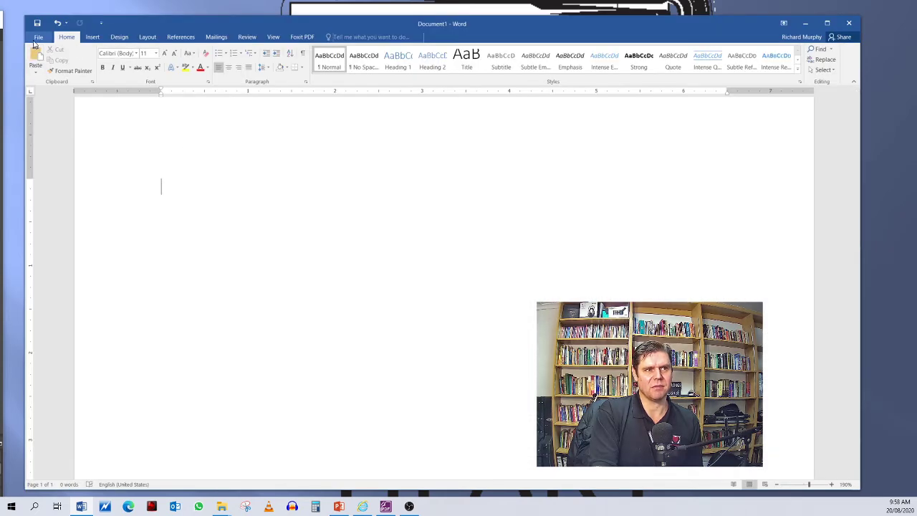
{"action": "left_click", "coordinate": [37, 37]}
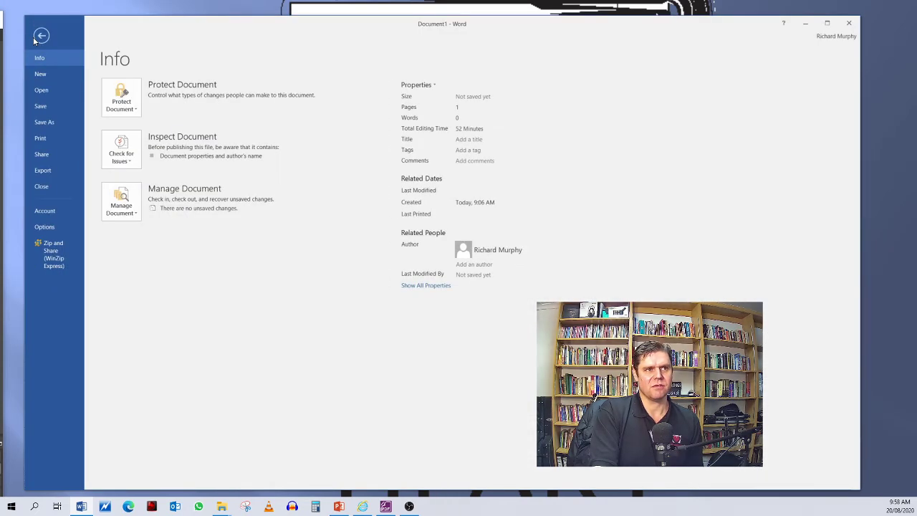
{"action": "left_click", "coordinate": [41, 37]}
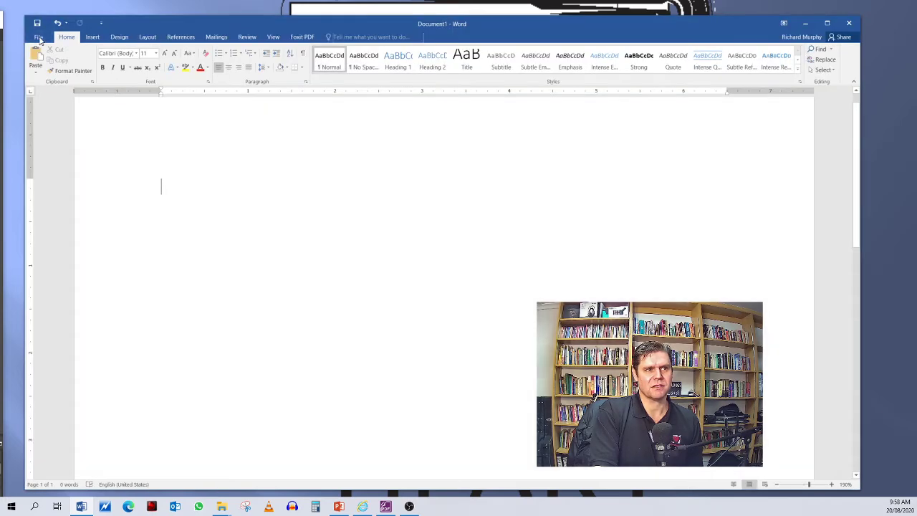
Step: Create a new document from the purple Contemporary template without a photo in the Letters template category
{"action": "left_click", "coordinate": [37, 36]}
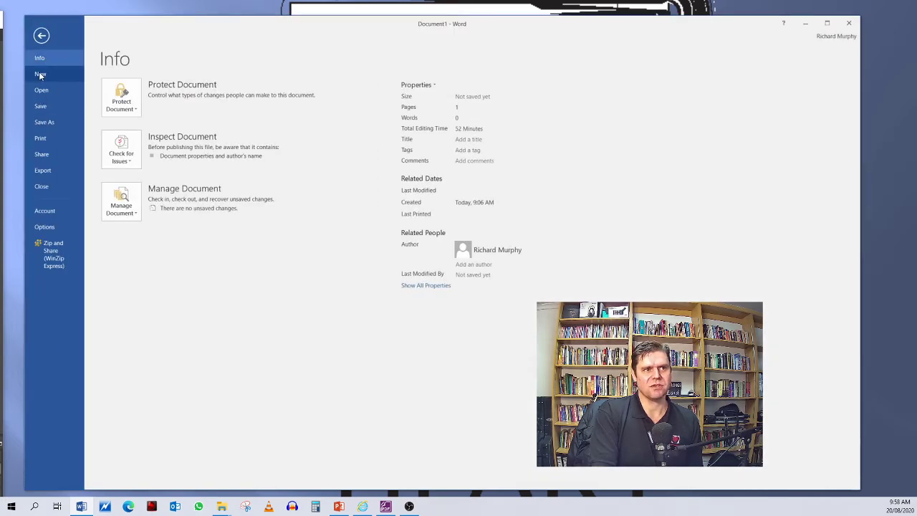
{"action": "left_click", "coordinate": [40, 75]}
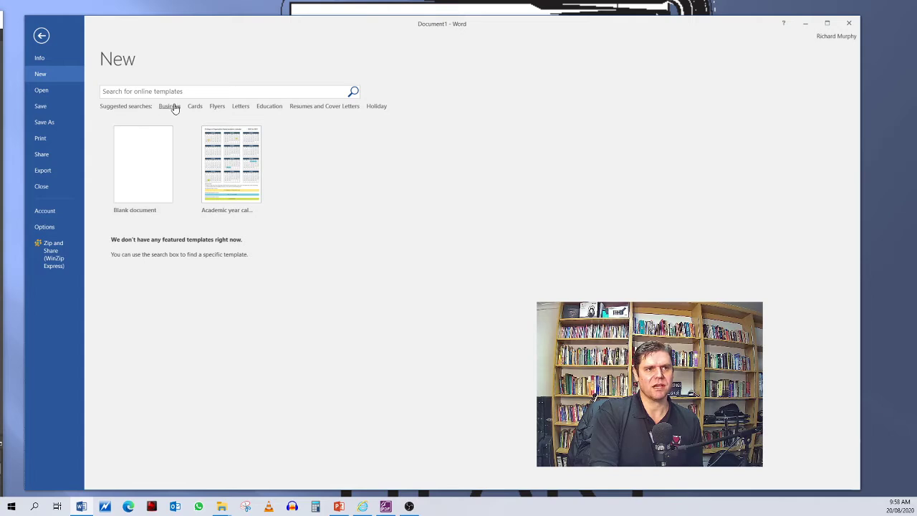
{"action": "left_click", "coordinate": [241, 108]}
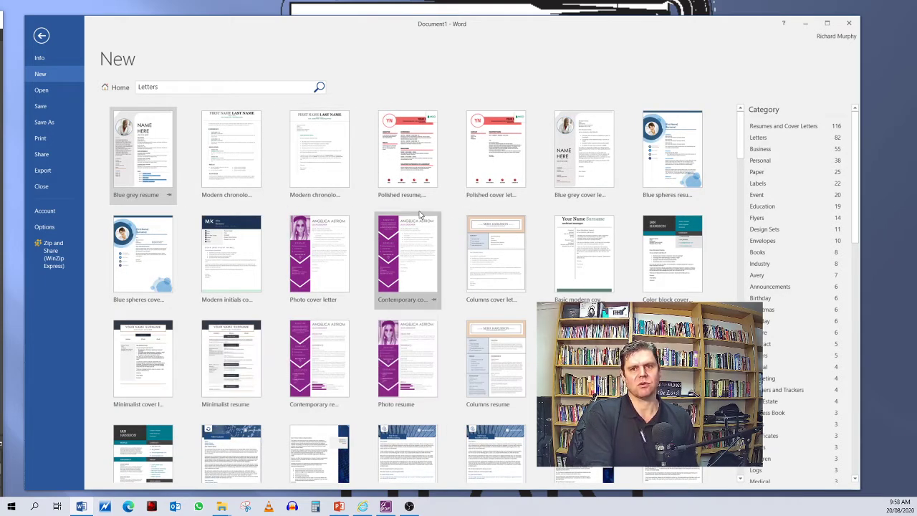
{"action": "left_click", "coordinate": [397, 256]}
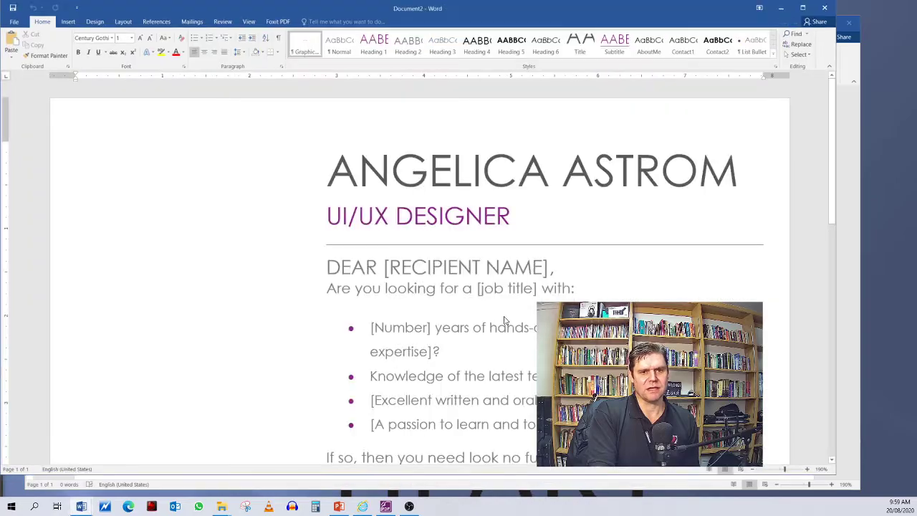
Step: Look over the new cover letter, selecting its About Me heading and the large name title
{"action": "scroll", "coordinate": [381, 234], "scroll_direction": "down", "scroll_amount": 4}
{"action": "scroll", "coordinate": [381, 234], "scroll_direction": "up", "scroll_amount": 4}
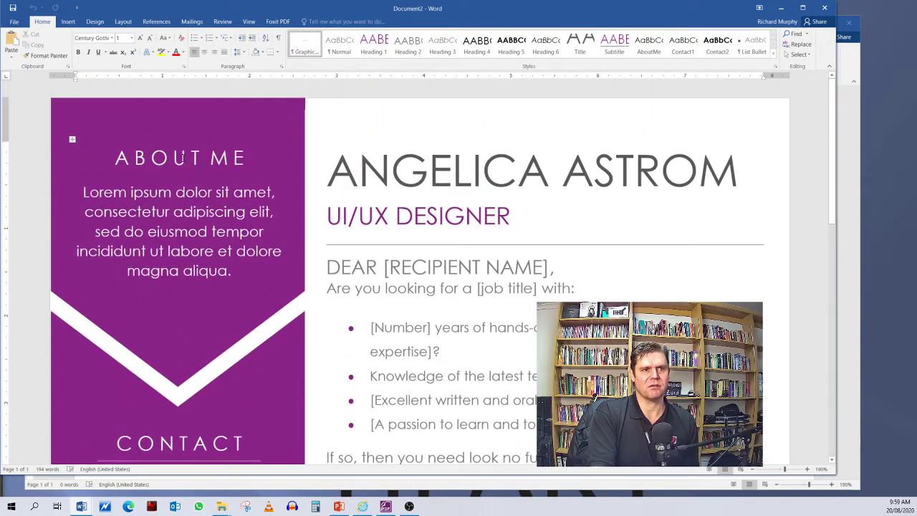
{"action": "triple_click", "coordinate": [183, 158]}
{"action": "triple_click", "coordinate": [399, 192]}
{"action": "scroll", "coordinate": [364, 262], "scroll_direction": "down", "scroll_amount": 5}
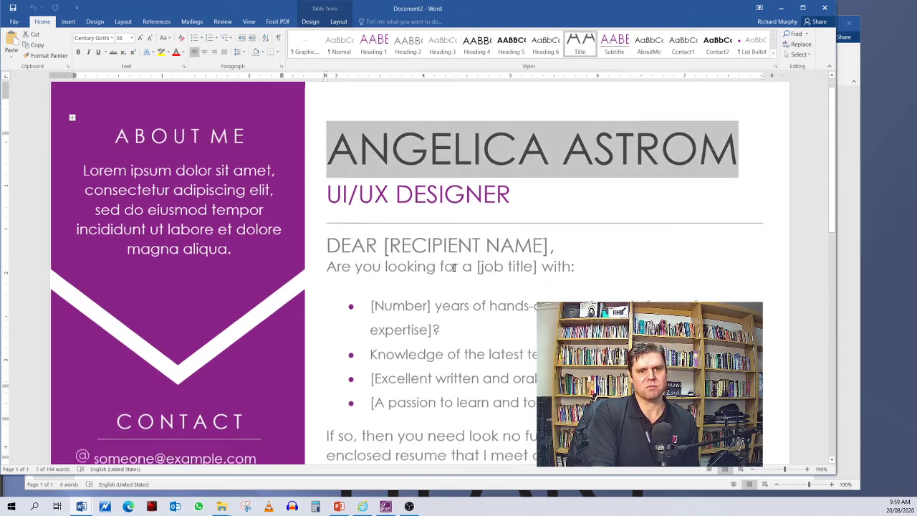
Step: Close the cover letter document after a last look at it and return to the blank Document1
{"action": "scroll", "coordinate": [364, 262], "scroll_direction": "down", "scroll_amount": 2}
{"action": "scroll", "coordinate": [387, 262], "scroll_direction": "up", "scroll_amount": 7}
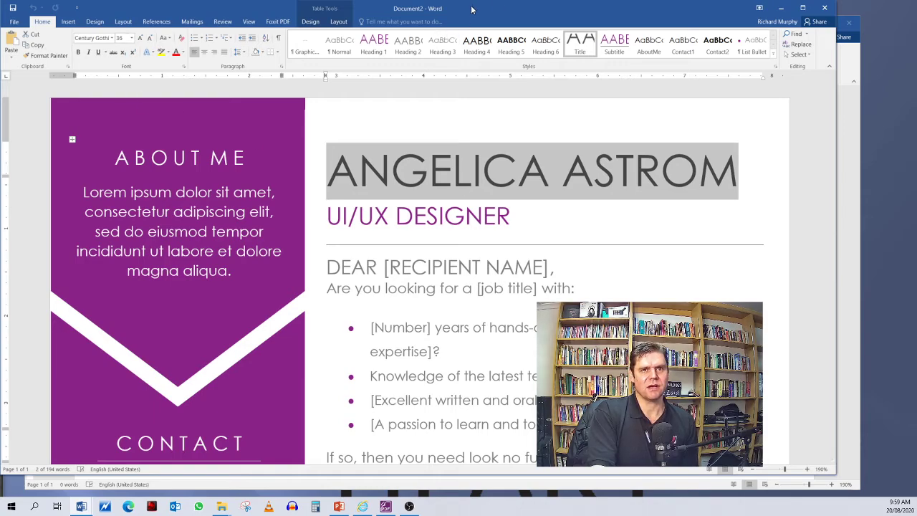
{"action": "left_click_drag", "start_coordinate": [473, 18], "coordinate": [507, 28]}
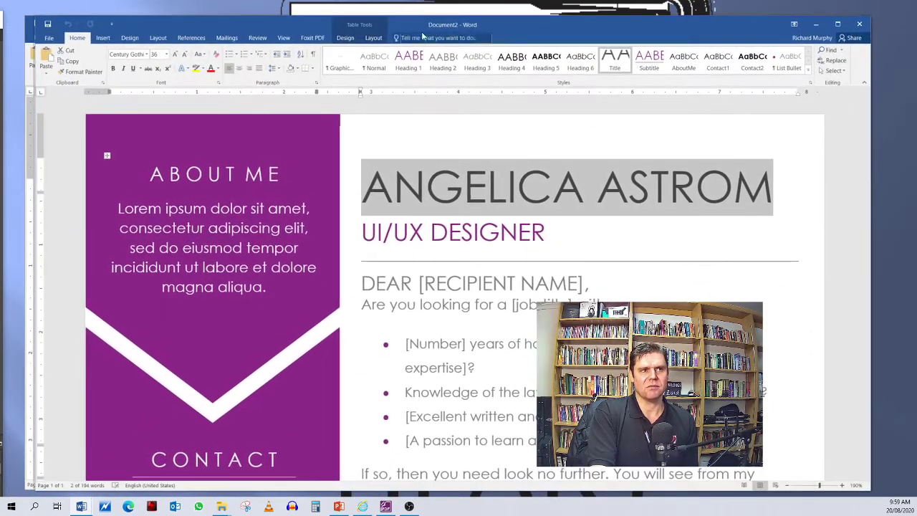
{"action": "left_click", "coordinate": [859, 24]}
{"action": "left_click", "coordinate": [460, 273]}
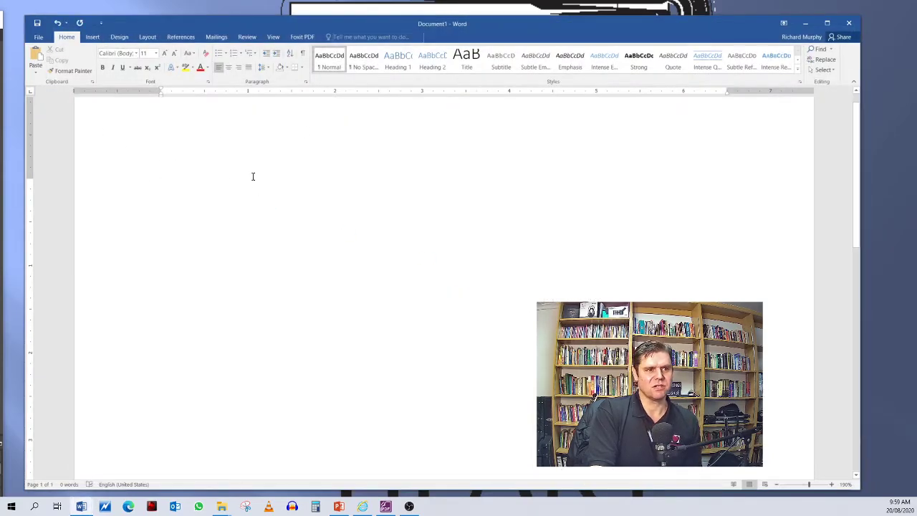
Step: Create another blank document, shift its window to reveal the original behind it, and close the new document
{"action": "left_click", "coordinate": [38, 37]}
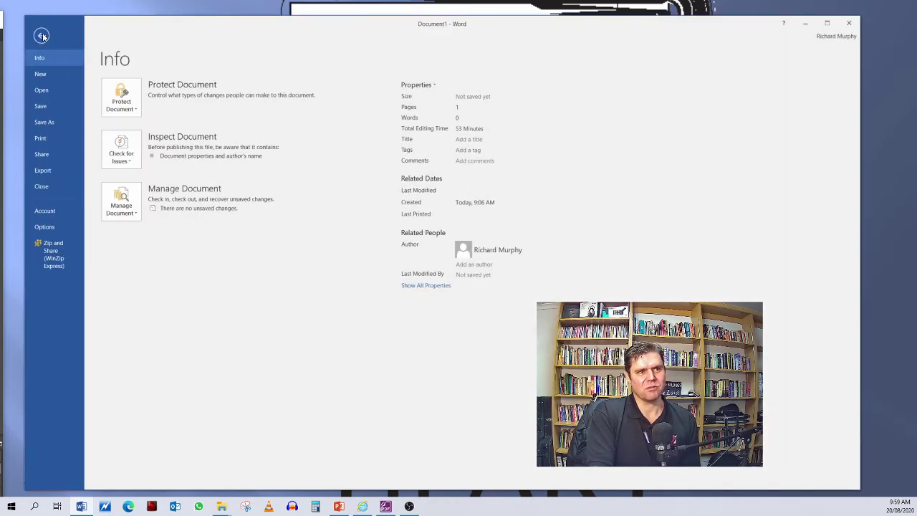
{"action": "left_click", "coordinate": [40, 74]}
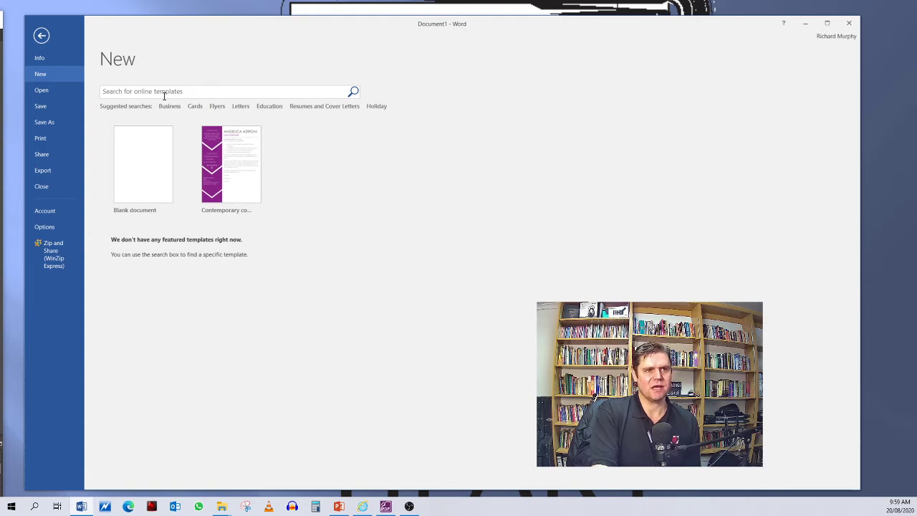
{"action": "left_click", "coordinate": [134, 172]}
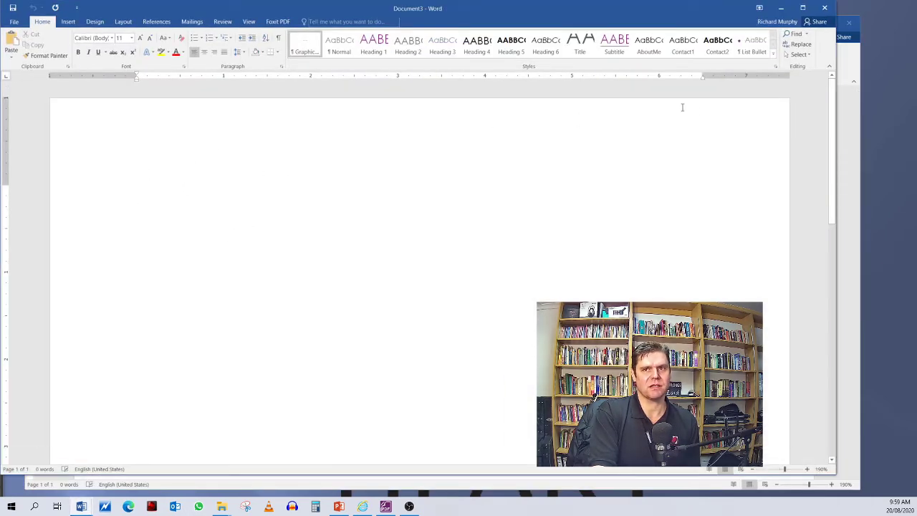
{"action": "left_click_drag", "start_coordinate": [651, 12], "coordinate": [657, 43]}
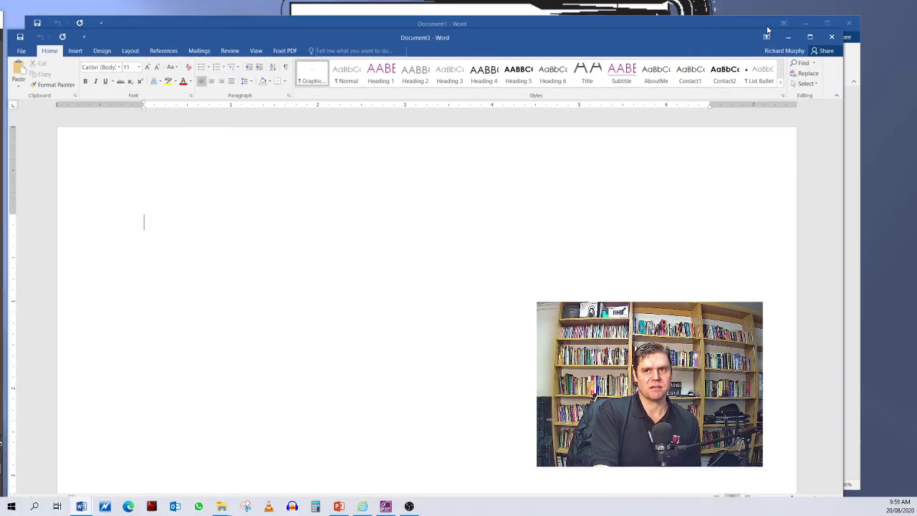
{"action": "left_click", "coordinate": [831, 37]}
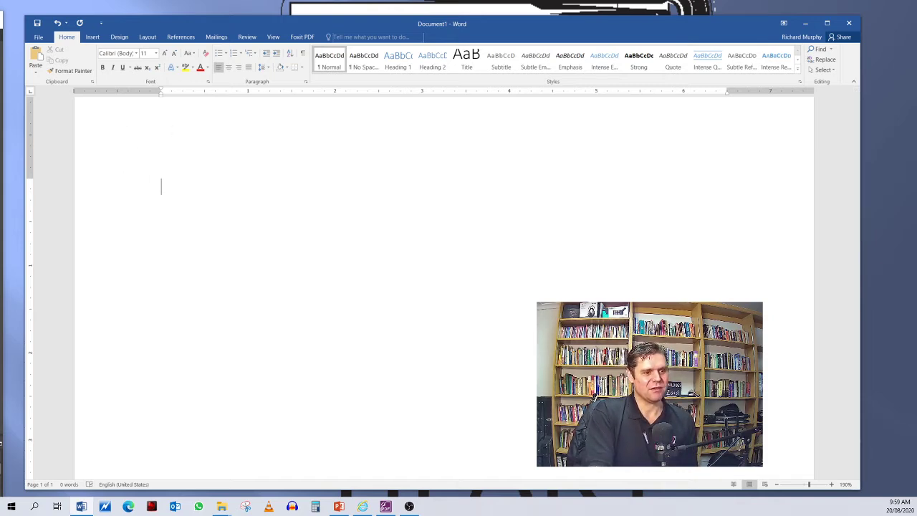
{"action": "key", "text": "alt+Tab"}
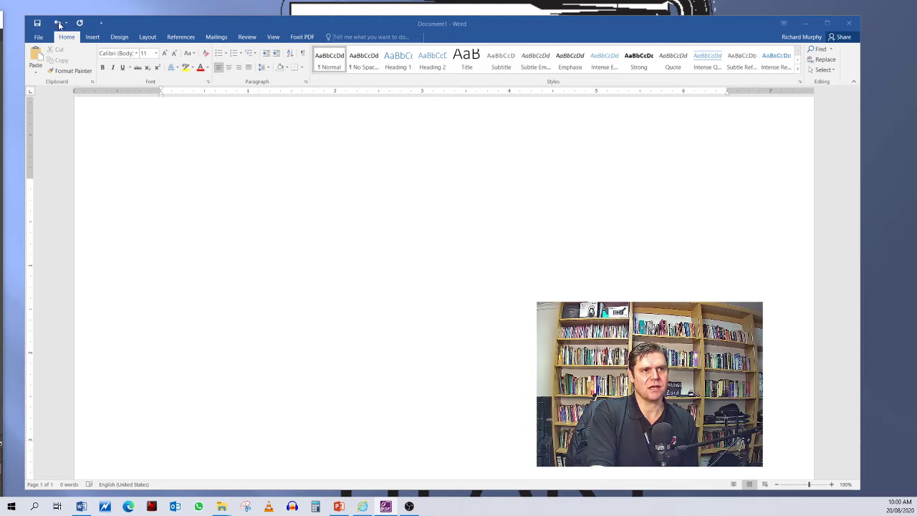
{"action": "left_click", "coordinate": [102, 25]}
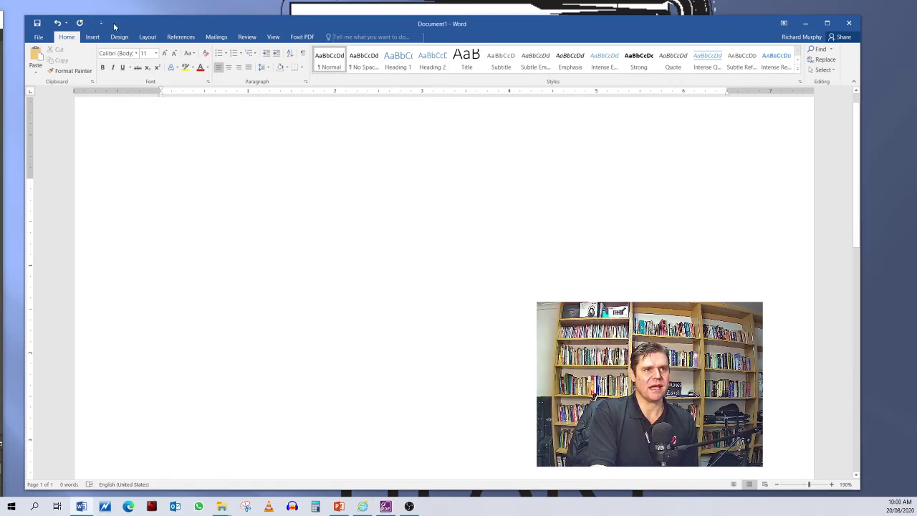
{"action": "right_click", "coordinate": [119, 23]}
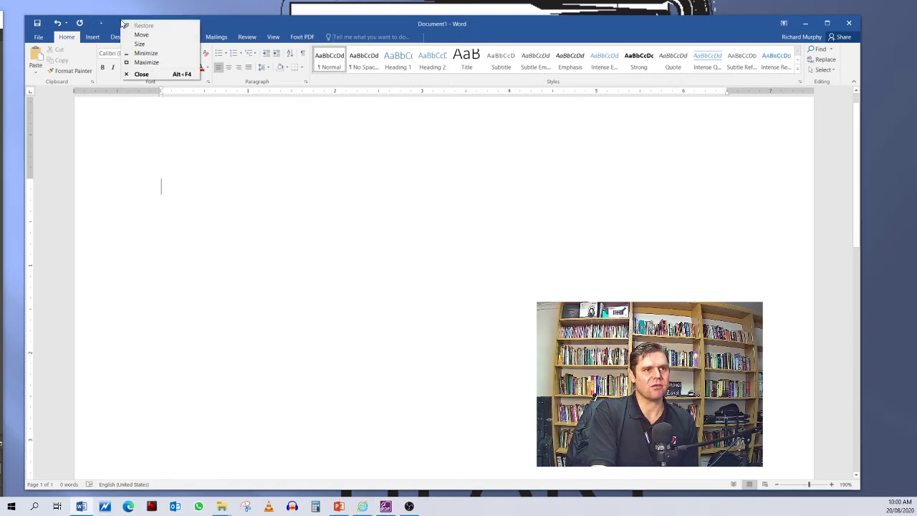
{"action": "right_click", "coordinate": [530, 28]}
{"action": "left_click", "coordinate": [472, 82]}
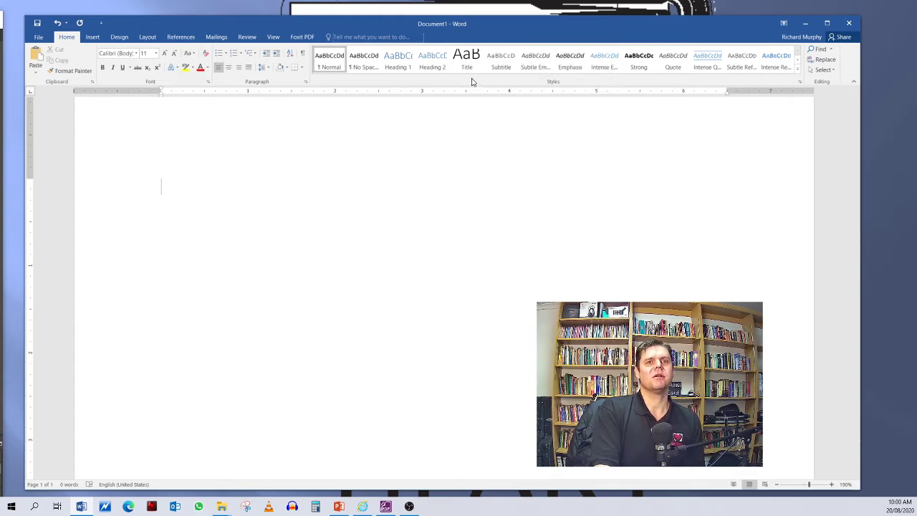
Step: Add the Styles group to the Quick Access Toolbar
{"action": "right_click", "coordinate": [472, 82]}
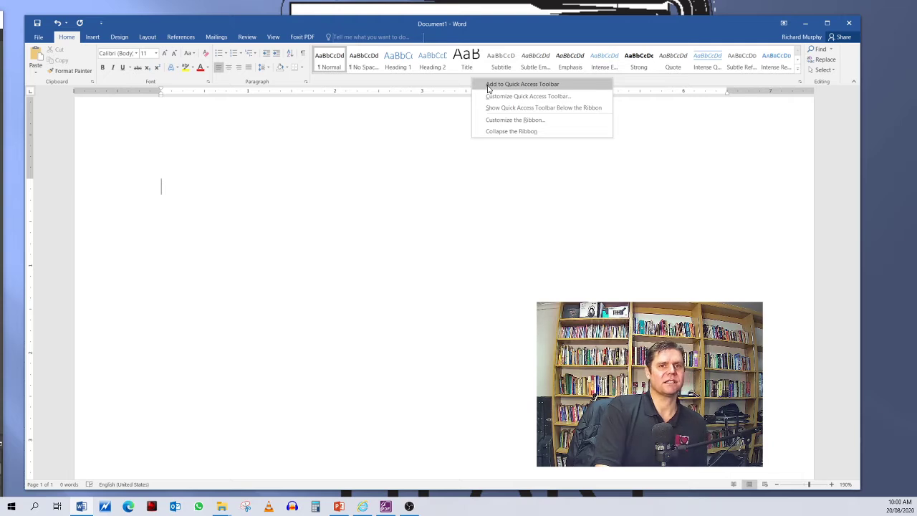
{"action": "left_click", "coordinate": [430, 82]}
{"action": "right_click", "coordinate": [430, 82]}
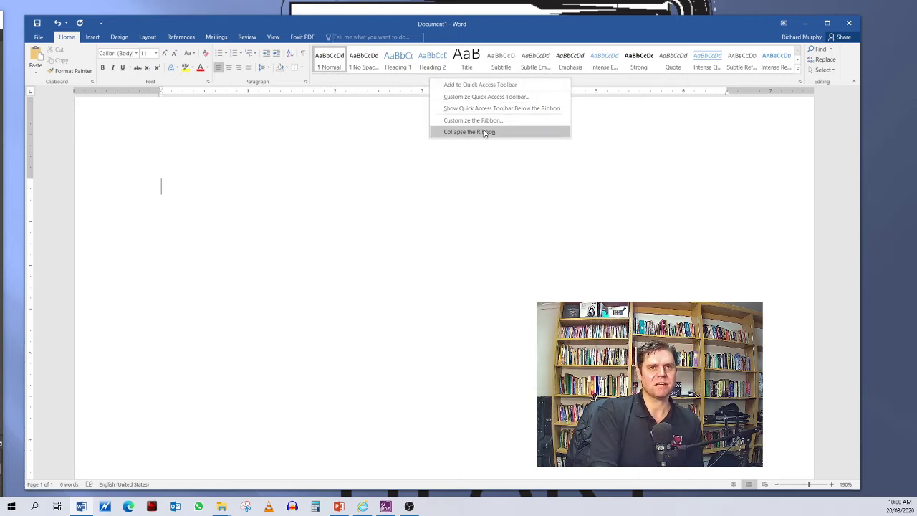
{"action": "left_click", "coordinate": [458, 87]}
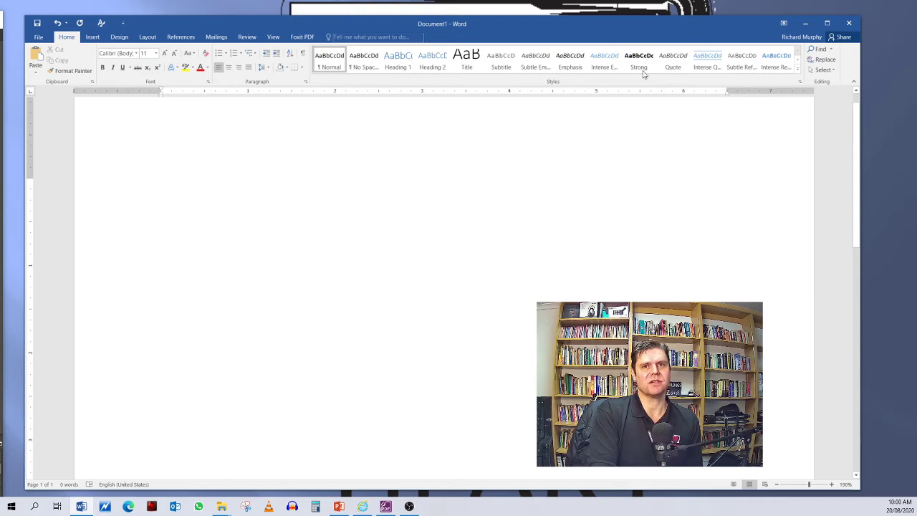
Step: Try removing Styles from the command list in the Quick Access Toolbar customization options and discard the changes
{"action": "right_click", "coordinate": [846, 61]}
{"action": "right_click", "coordinate": [505, 26]}
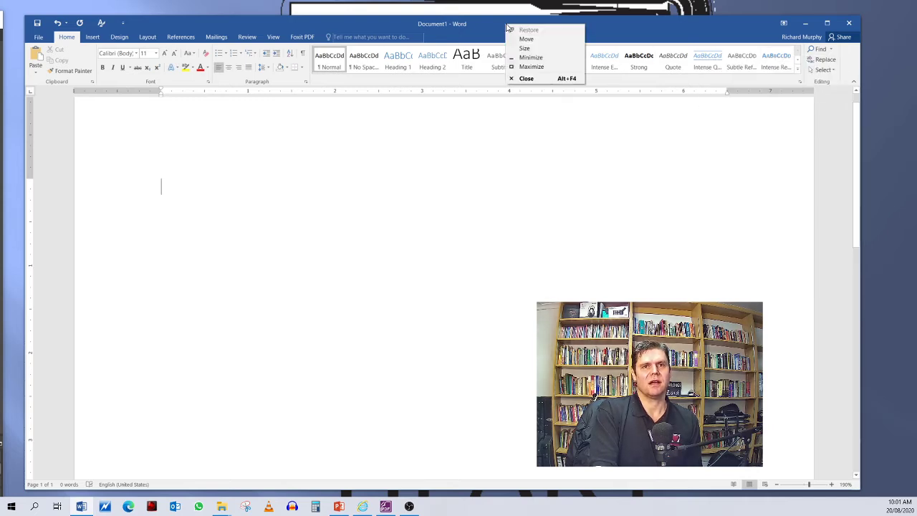
{"action": "right_click", "coordinate": [42, 22]}
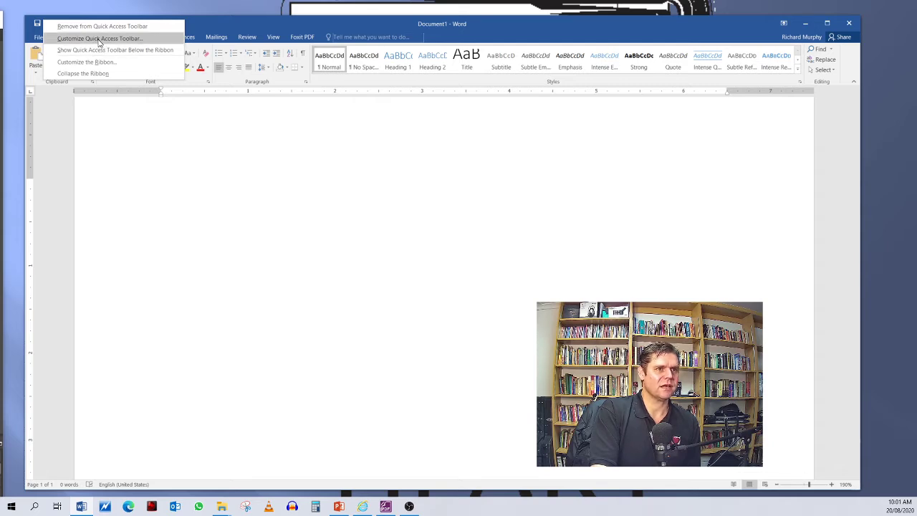
{"action": "left_click", "coordinate": [98, 39]}
{"action": "left_click_drag", "start_coordinate": [429, 83], "coordinate": [342, 64]}
{"action": "left_click", "coordinate": [442, 159]}
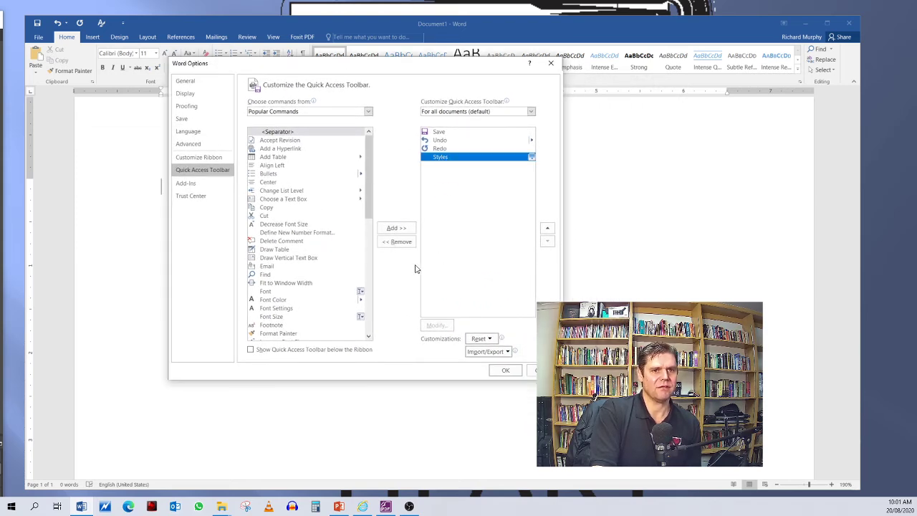
{"action": "left_click", "coordinate": [394, 242]}
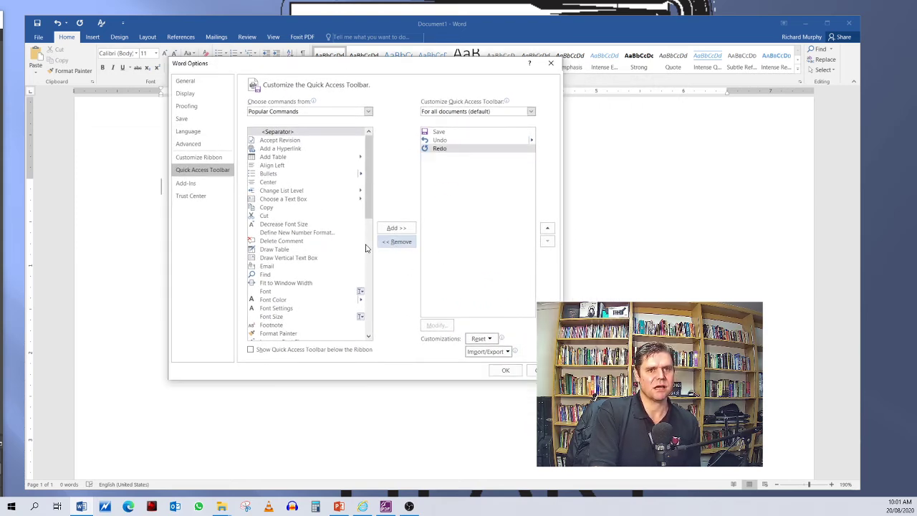
{"action": "left_click", "coordinate": [268, 174]}
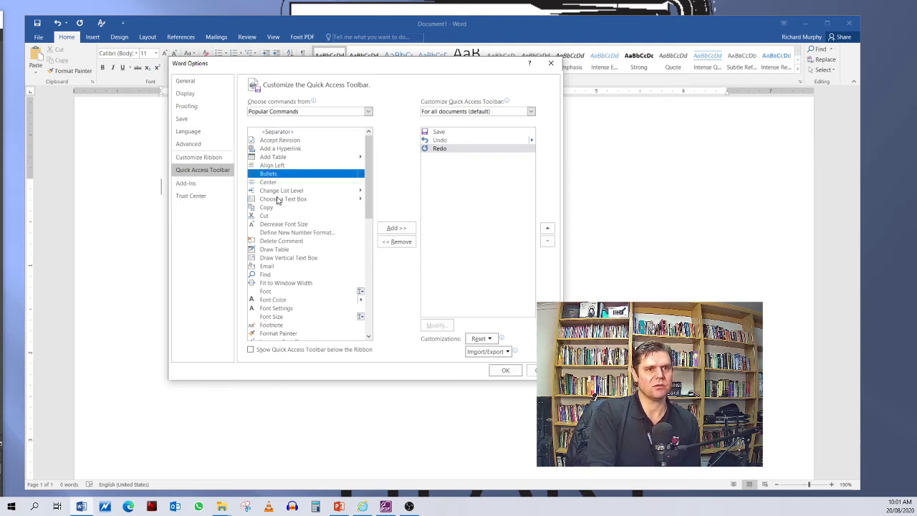
{"action": "left_click", "coordinate": [551, 63]}
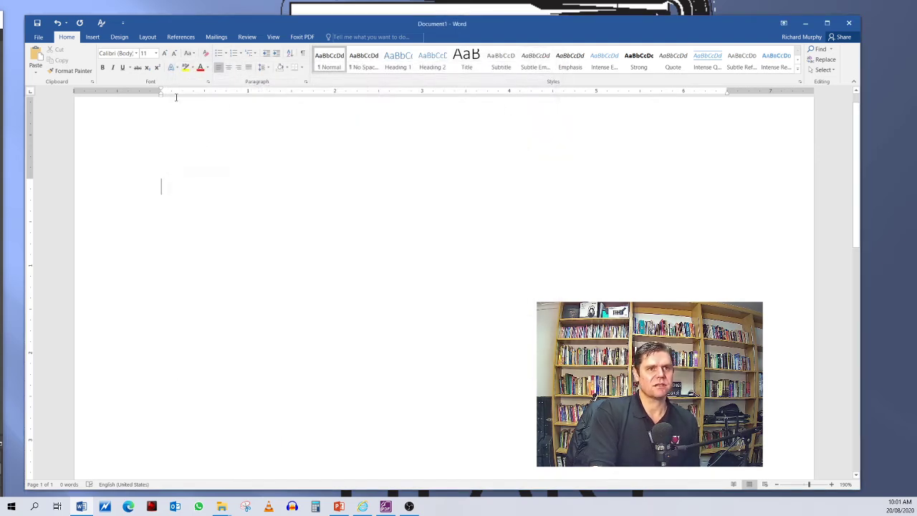
Step: Enter the sample text "Mxsdf h fgh" in the blank document after a brief look at the Insert commands
{"action": "left_click", "coordinate": [92, 36]}
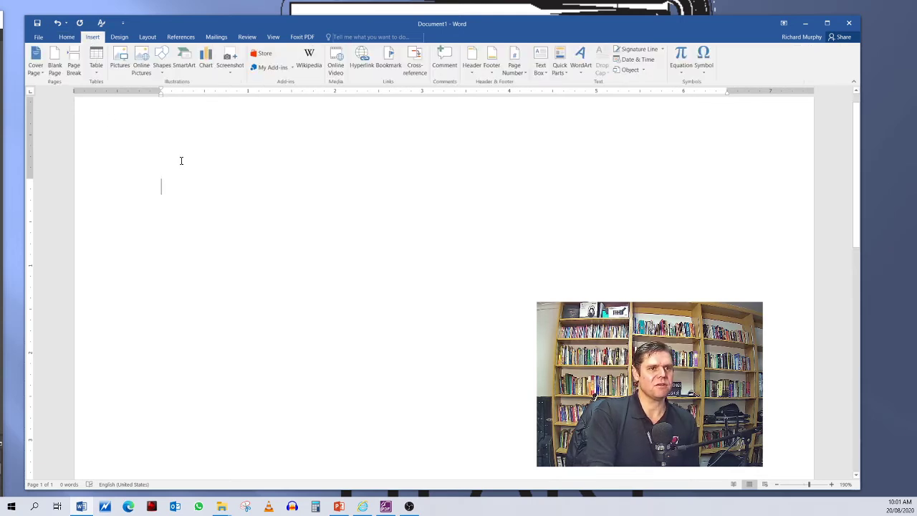
{"action": "left_click", "coordinate": [65, 37]}
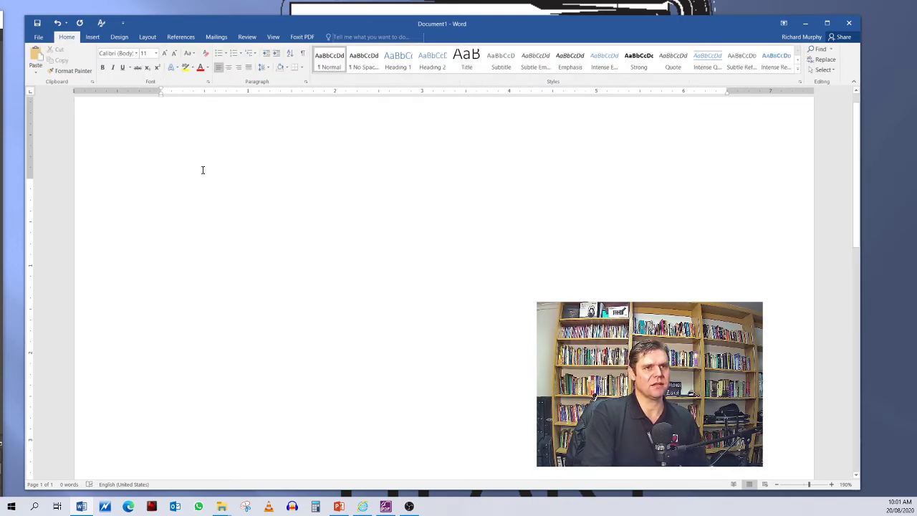
{"action": "type", "text": "mxsdf h fgh"}
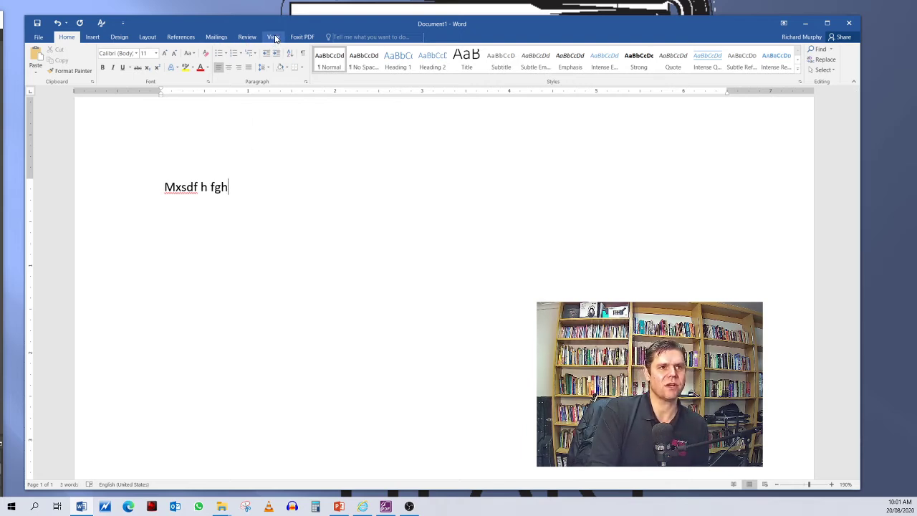
Step: Add the 100% zoom command to the Quick Access Toolbar
{"action": "left_click", "coordinate": [181, 36]}
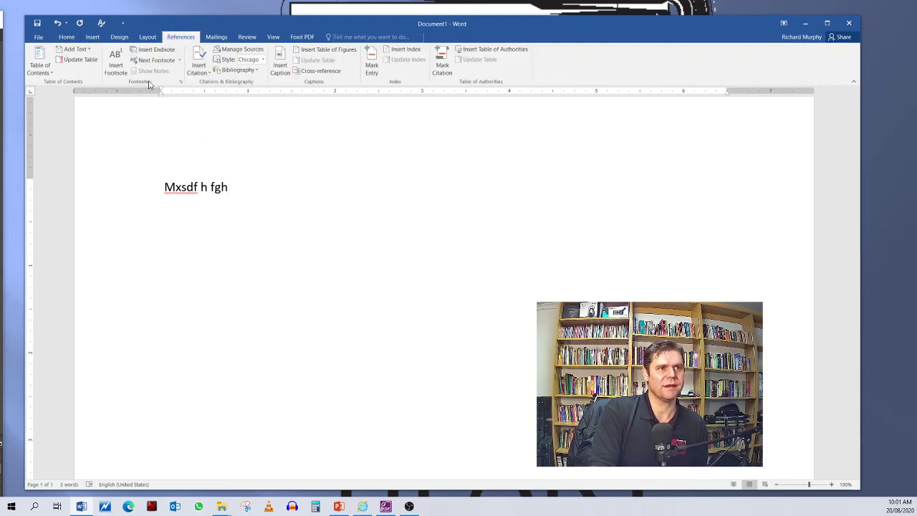
{"action": "left_click", "coordinate": [274, 37]}
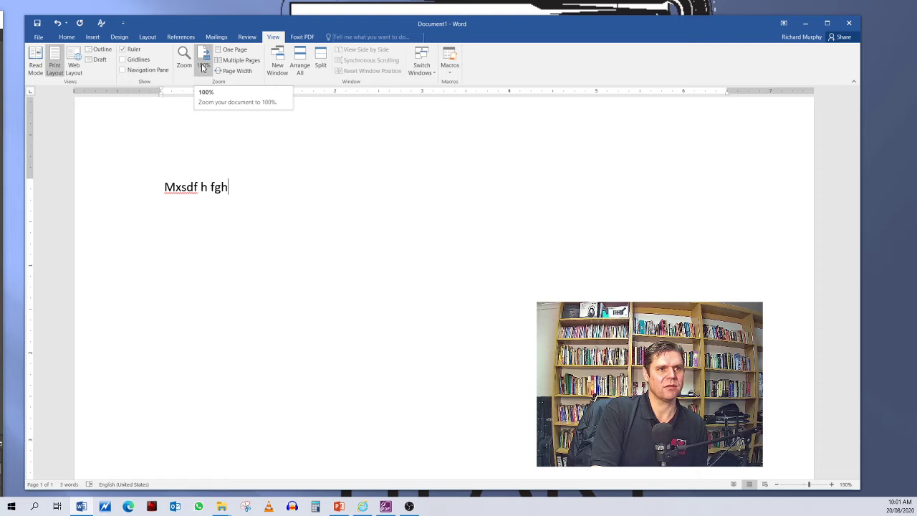
{"action": "right_click", "coordinate": [203, 67]}
{"action": "left_click", "coordinate": [236, 70]}
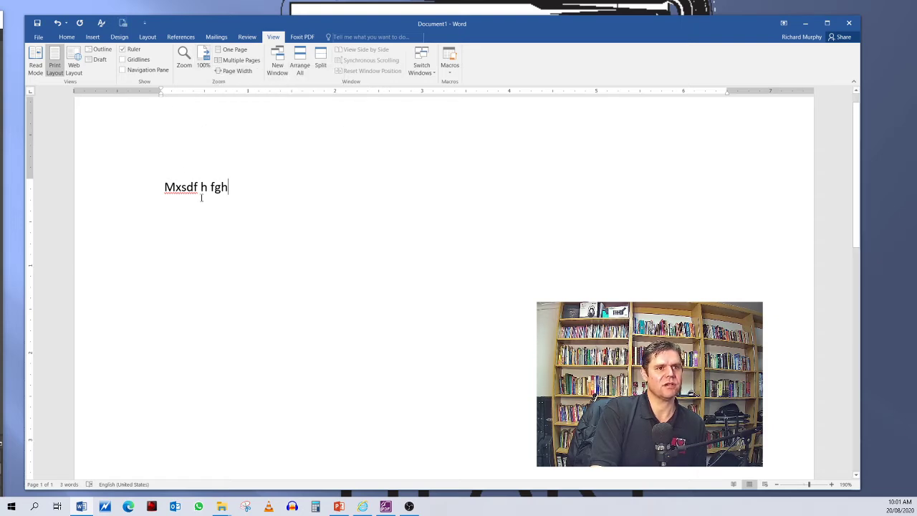
Step: Zoom the document to 100% with the Quick Access Toolbar command and enlarge the view to 170%
{"action": "left_click", "coordinate": [67, 36]}
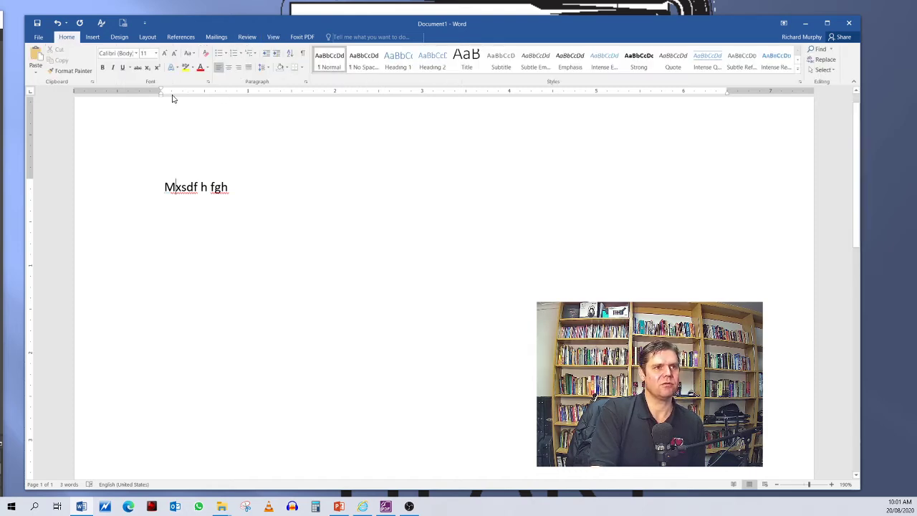
{"action": "left_click", "coordinate": [123, 23]}
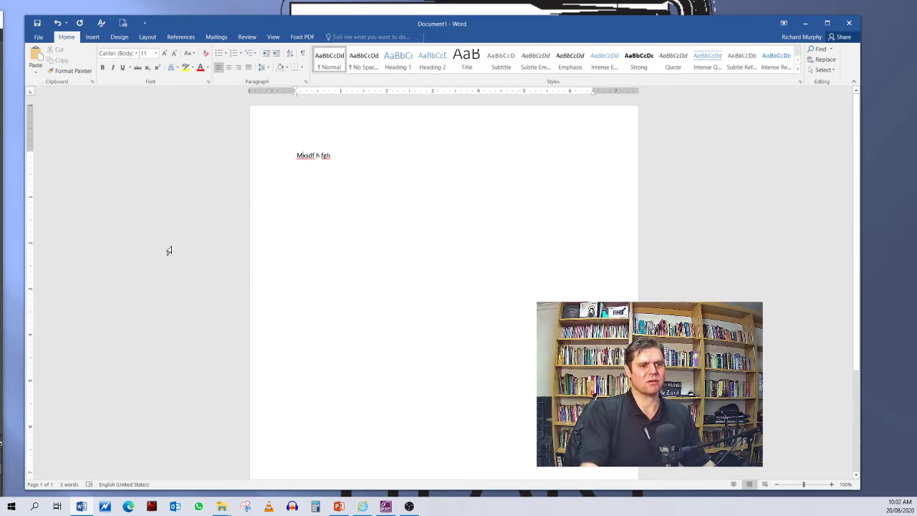
{"action": "scroll", "coordinate": [345, 265], "scroll_direction": "up", "scroll_amount": 9, "text": "ctrl"}
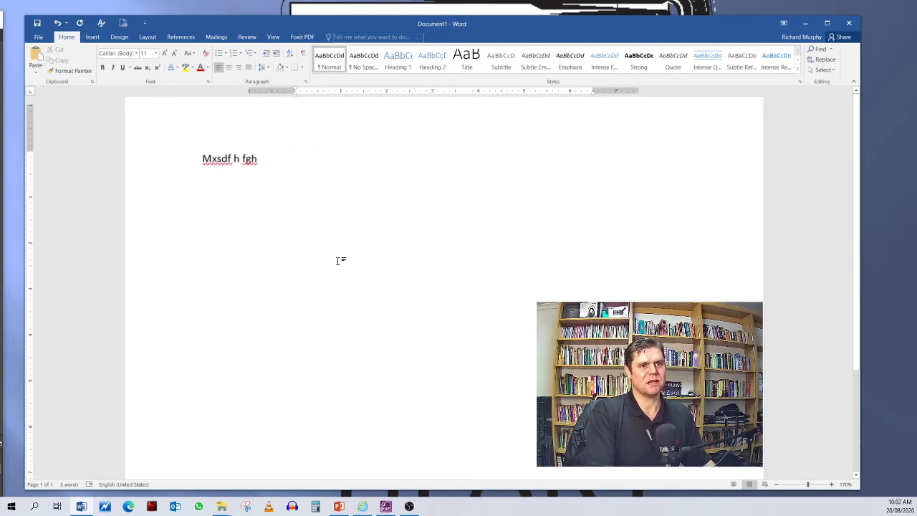
{"action": "scroll", "coordinate": [310, 263], "scroll_direction": "down", "scroll_amount": 2, "text": "ctrl"}
{"action": "scroll", "coordinate": [308, 262], "scroll_direction": "up", "scroll_amount": 1, "text": "ctrl"}
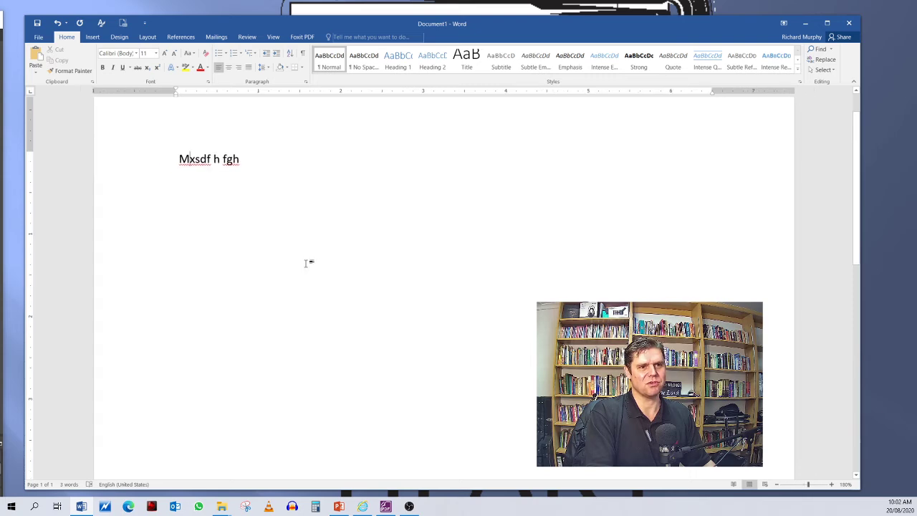
{"action": "scroll", "coordinate": [304, 263], "scroll_direction": "down", "scroll_amount": 2, "text": "ctrl"}
{"action": "scroll", "coordinate": [312, 254], "scroll_direction": "up", "scroll_amount": 1, "text": "ctrl"}
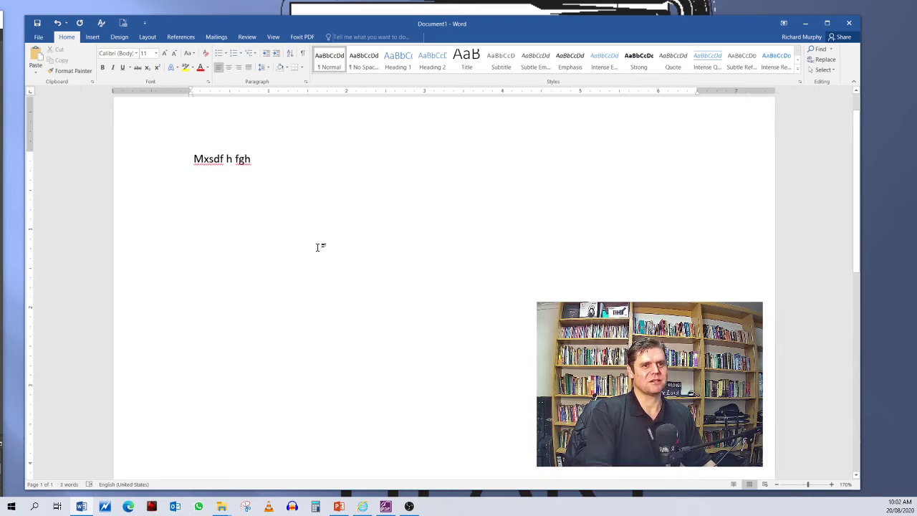
Step: Delete the line of sample text and look over the Insert and Design commands before returning to the Home commands
{"action": "left_click", "coordinate": [159, 162]}
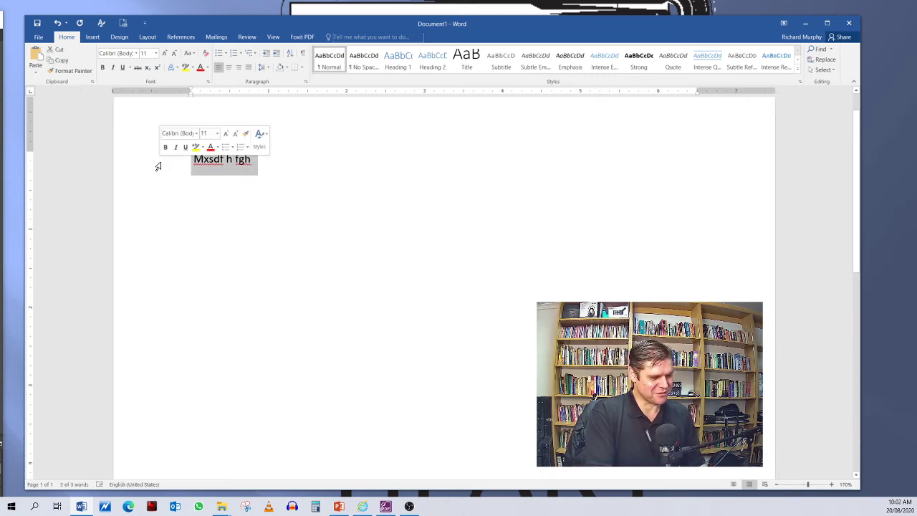
{"action": "key", "text": "Delete"}
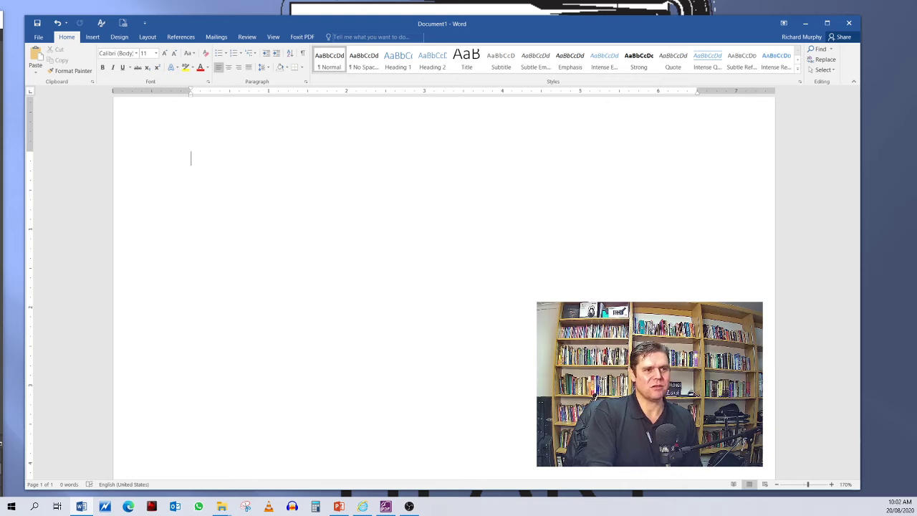
{"action": "left_click", "coordinate": [93, 37]}
{"action": "left_click", "coordinate": [119, 37]}
{"action": "left_click", "coordinate": [69, 37]}
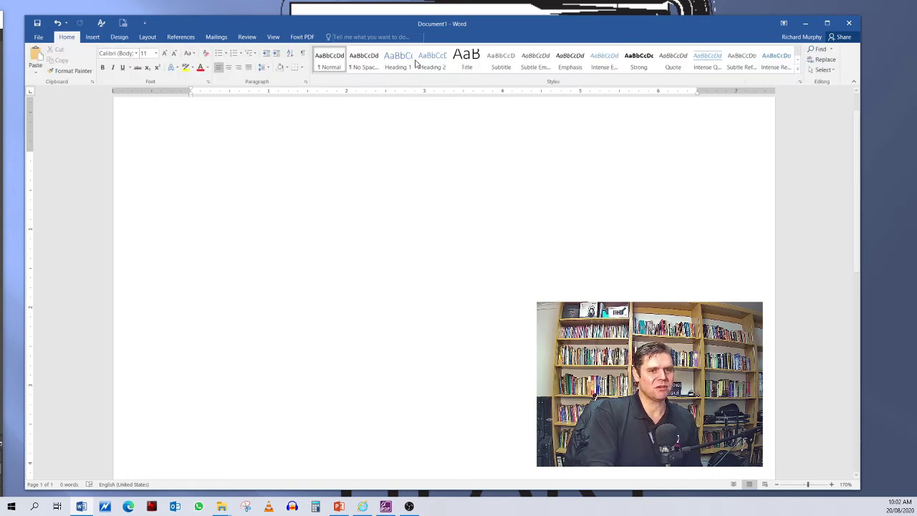
Step: Collapse the ribbon to its tab names, show the Review commands, and pin the ribbon open again
{"action": "left_click", "coordinate": [853, 81]}
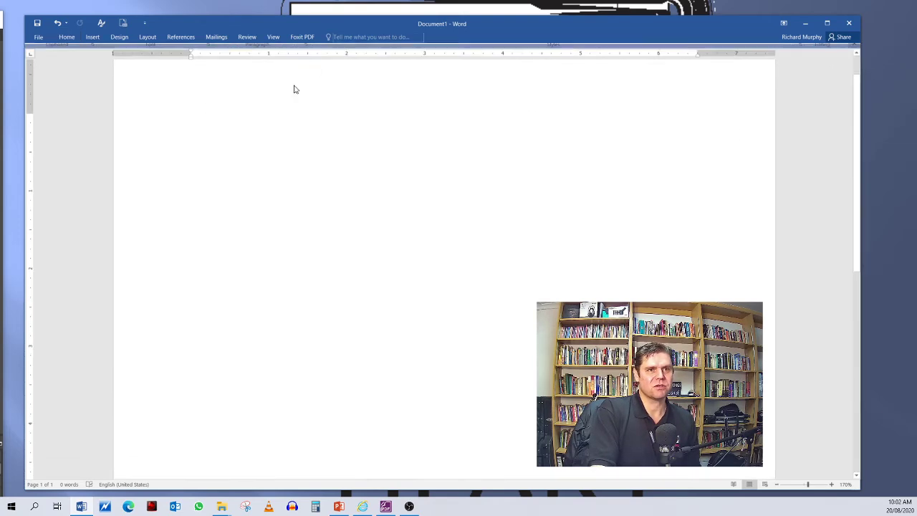
{"action": "left_click", "coordinate": [247, 37]}
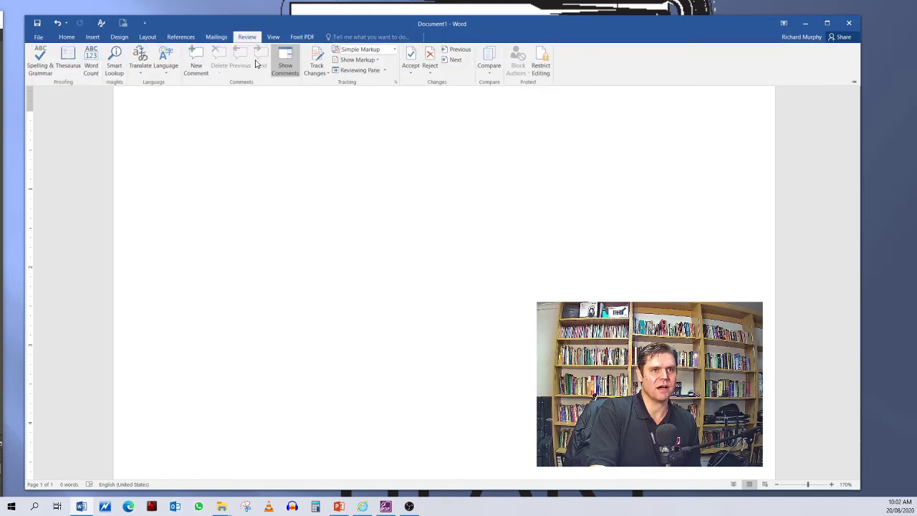
{"action": "left_click", "coordinate": [854, 82]}
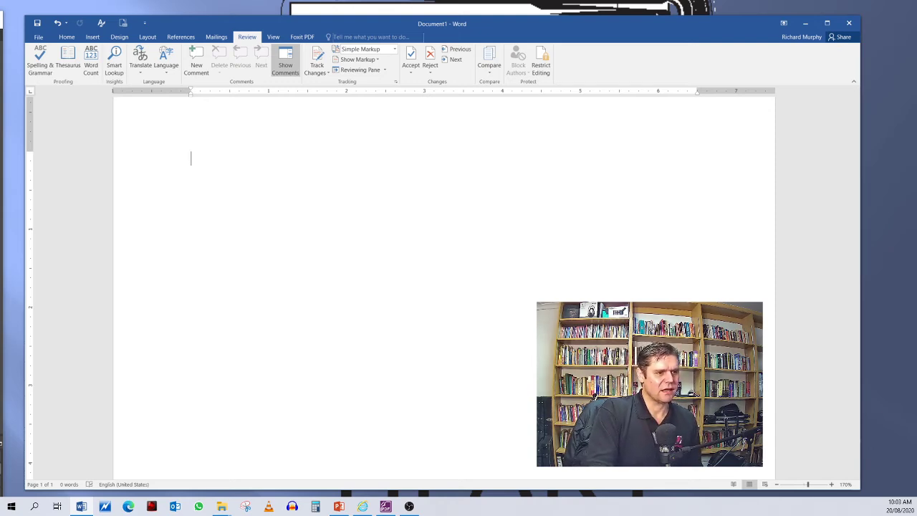
{"action": "right_click", "coordinate": [579, 52]}
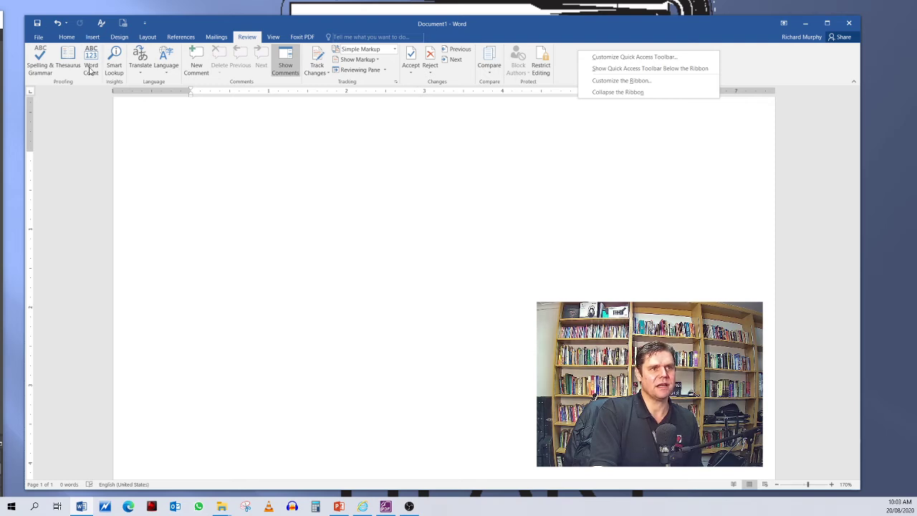
{"action": "left_click", "coordinate": [330, 179]}
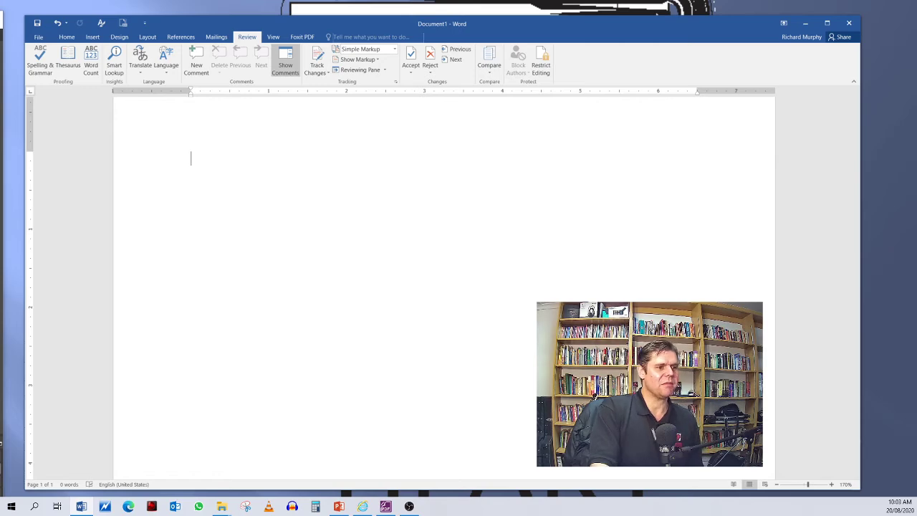
Step: Examine the new-document templates and the recent files and locations for opening documents, and return to the blank document
{"action": "left_click", "coordinate": [39, 37]}
{"action": "left_click", "coordinate": [40, 36]}
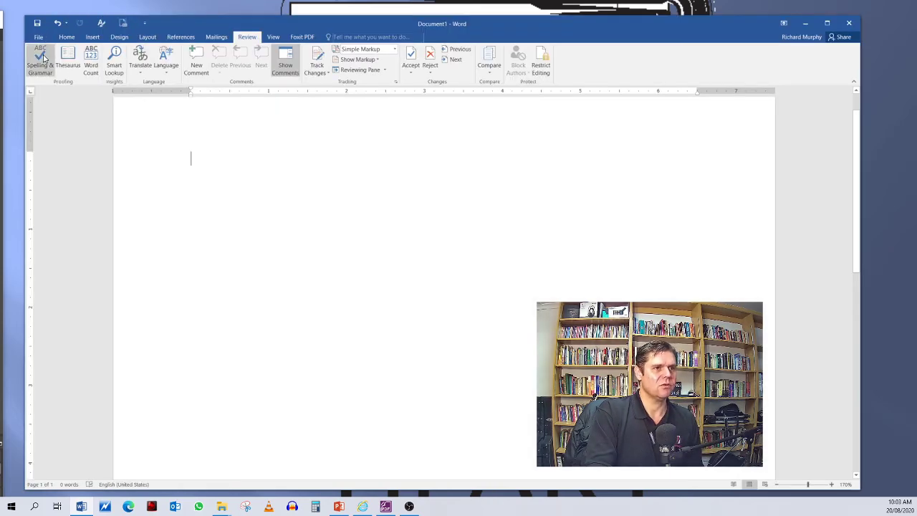
{"action": "left_click", "coordinate": [35, 37]}
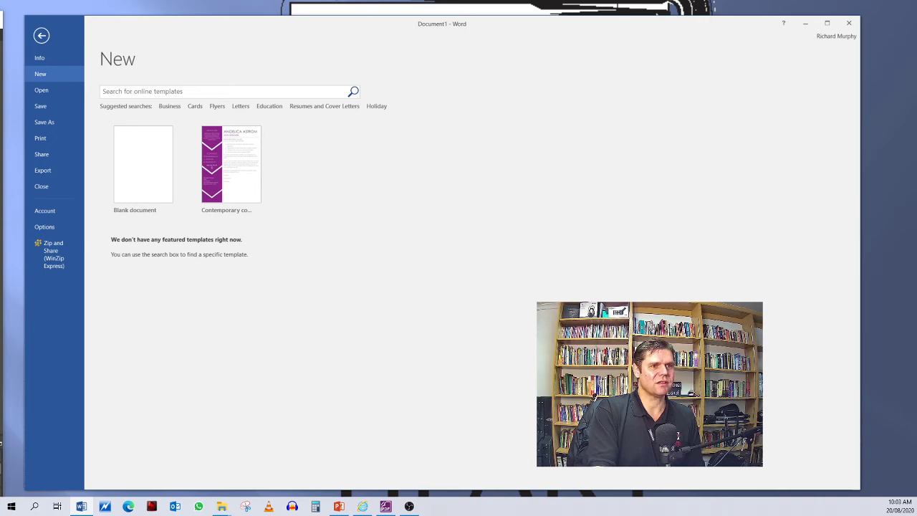
{"action": "left_click", "coordinate": [42, 91]}
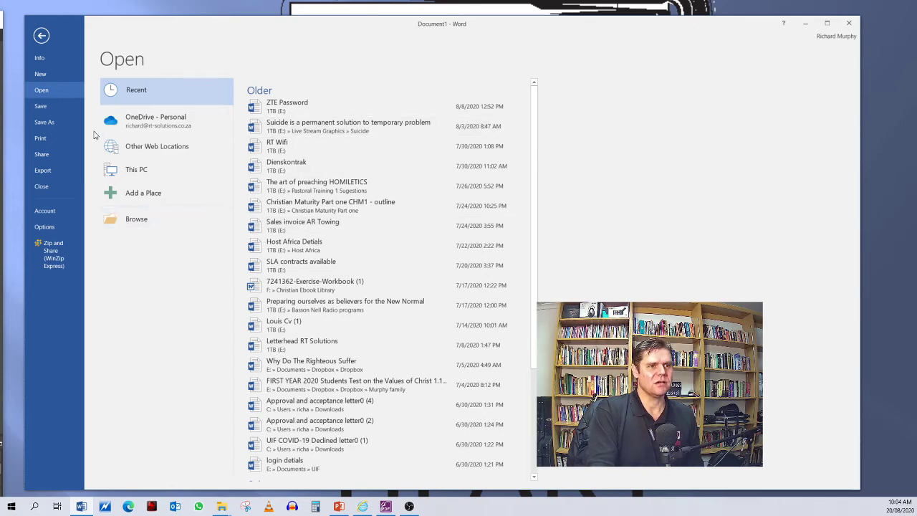
{"action": "left_click", "coordinate": [128, 222]}
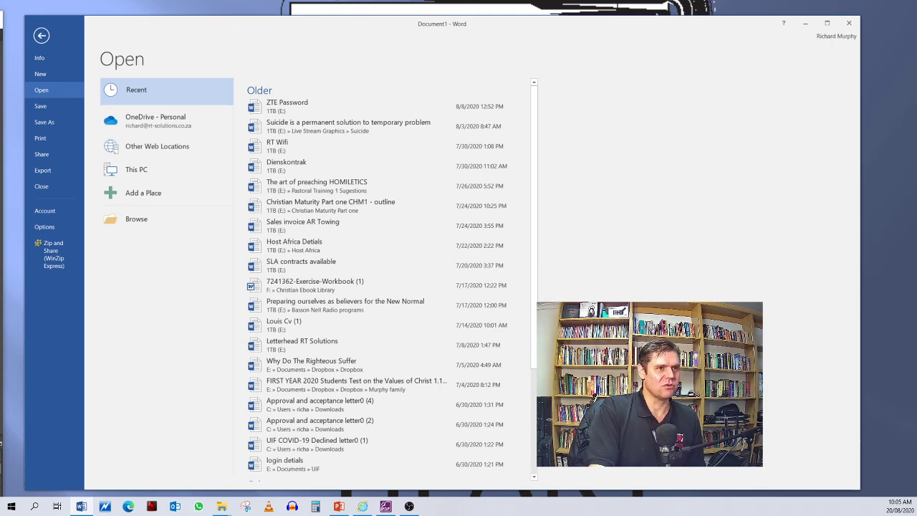
{"action": "left_click", "coordinate": [41, 35]}
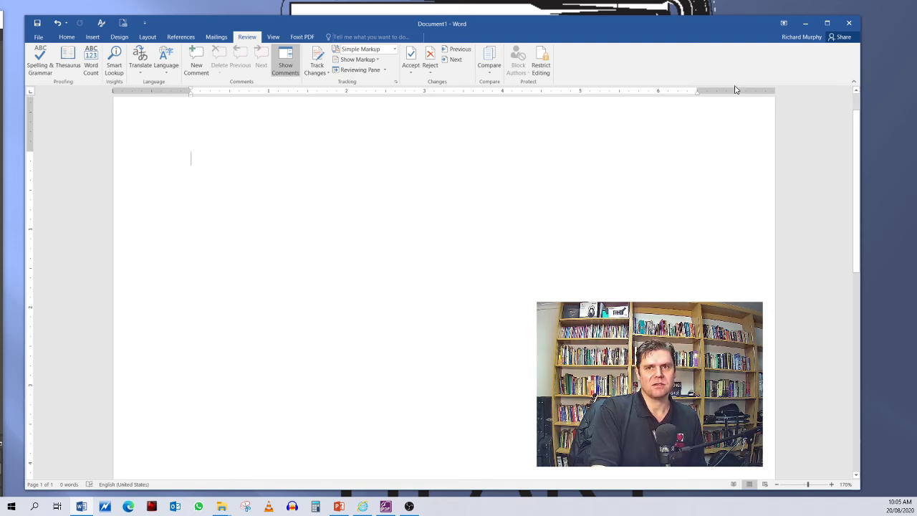
Step: Add a left tab stop at about 1.3 inches on the horizontal ruler
{"action": "right_click", "coordinate": [666, 76]}
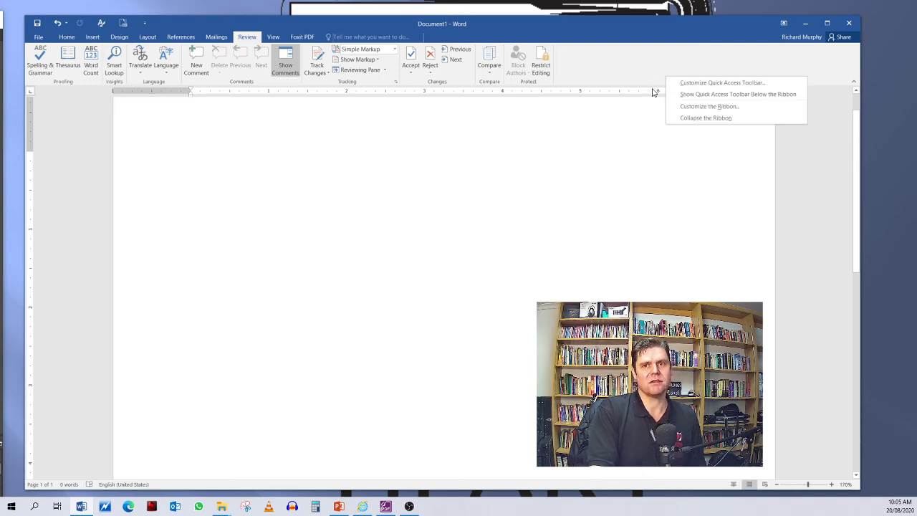
{"action": "left_click", "coordinate": [653, 93]}
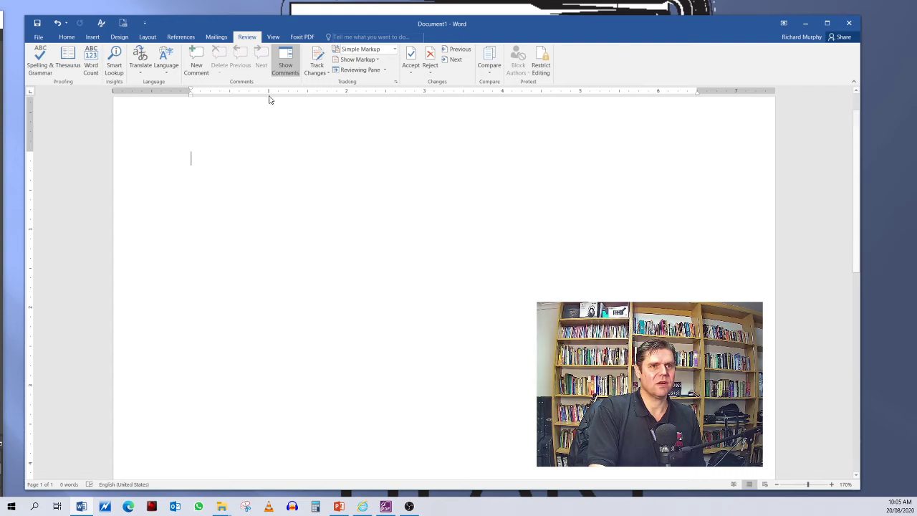
{"action": "left_click", "coordinate": [293, 93]}
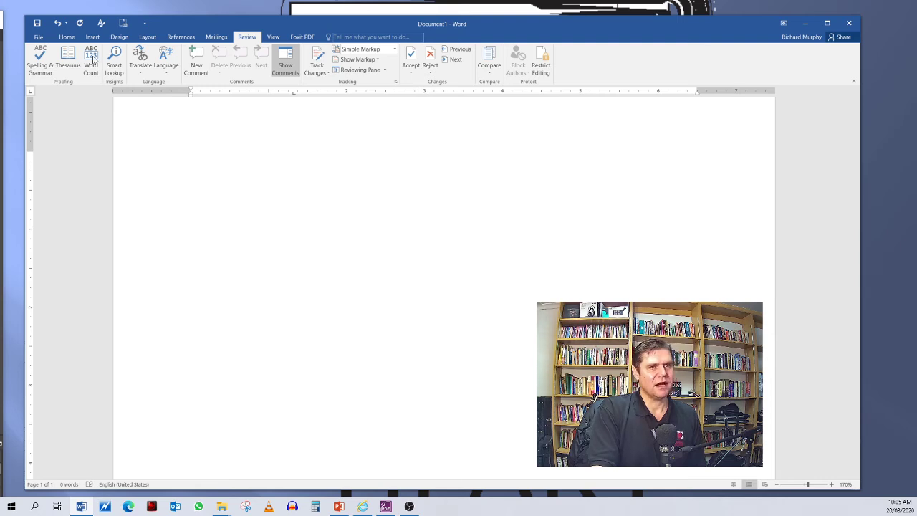
Step: Hide the ruler and show it again twice using the view settings
{"action": "left_click", "coordinate": [273, 38]}
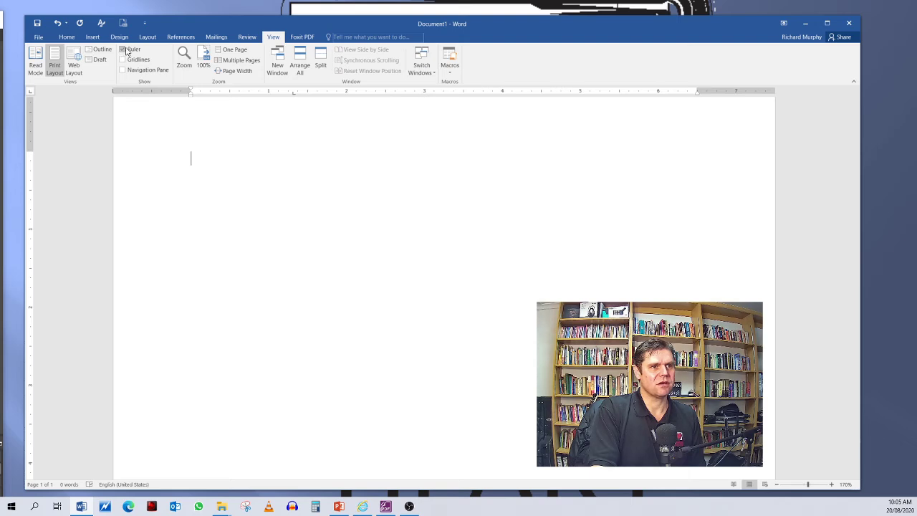
{"action": "left_click", "coordinate": [122, 48]}
{"action": "left_click", "coordinate": [121, 50]}
{"action": "left_click", "coordinate": [122, 50]}
{"action": "left_click", "coordinate": [121, 49]}
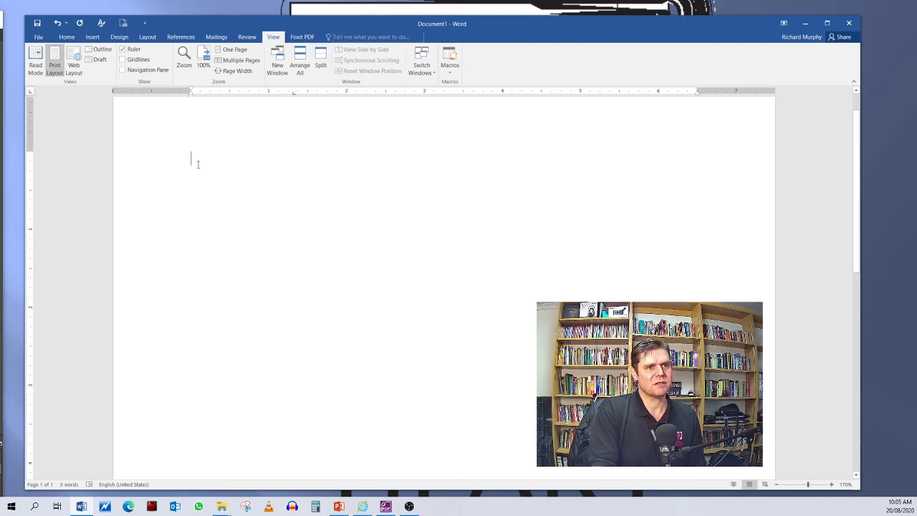
Step: Enter a sample line of "bxvbcbvxds" followed by a long run of "f", and move both page margins outward on the ruler
{"action": "type", "text": "bxvbcbvx"}
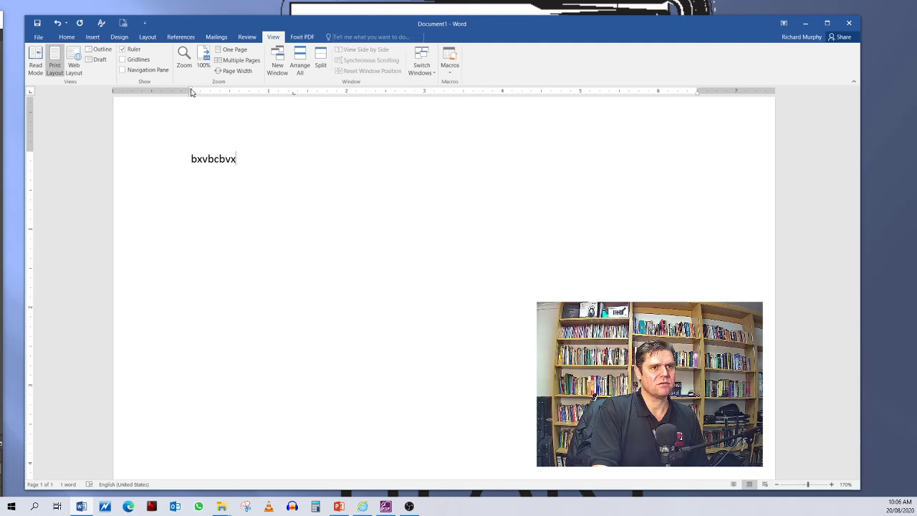
{"action": "mouse_move", "coordinate": [191, 91]}
{"action": "left_mouse_down"}
{"action": "mouse_move", "coordinate": [141, 91]}
{"action": "mouse_move", "coordinate": [180, 93]}
{"action": "left_mouse_up"}
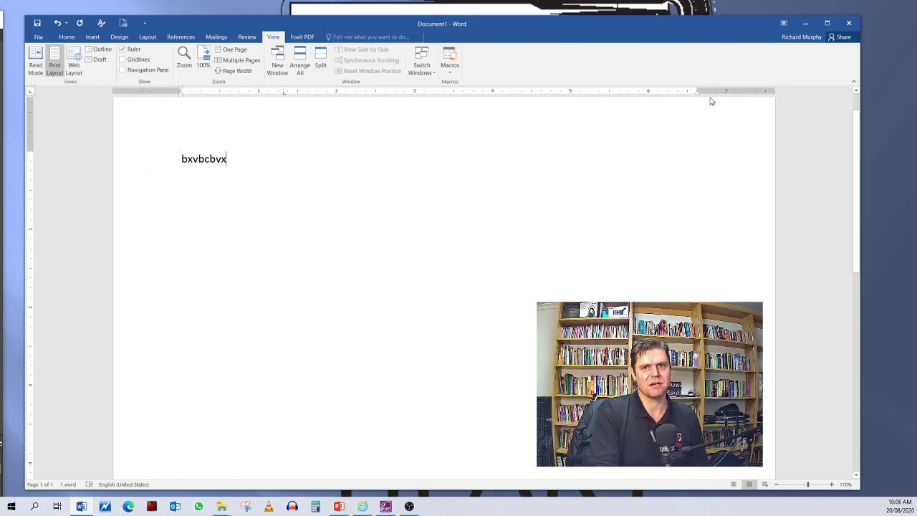
{"action": "left_click_drag", "start_coordinate": [697, 89], "coordinate": [733, 87]}
{"action": "type", "text": "dsfff"}
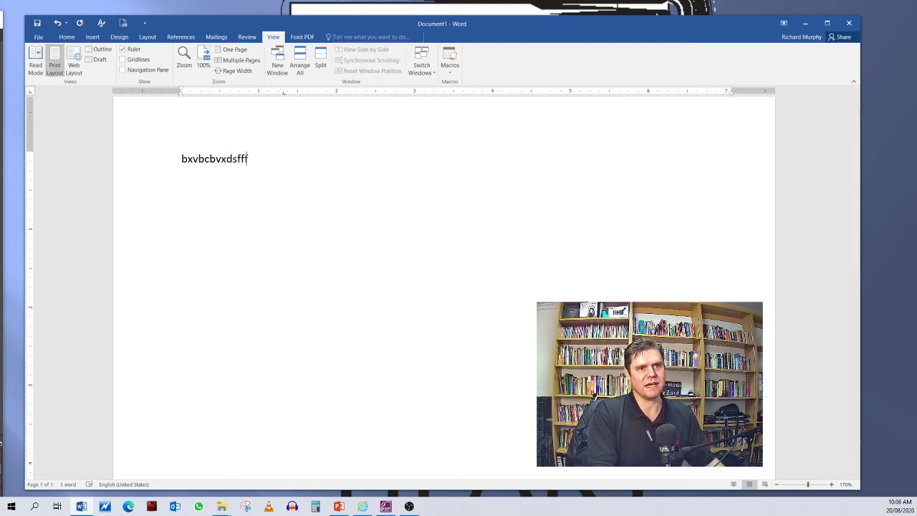
{"action": "type", "text": "fffffffffffffffffffffffffffffffffffffffffffffffffffffffffffffffff"}
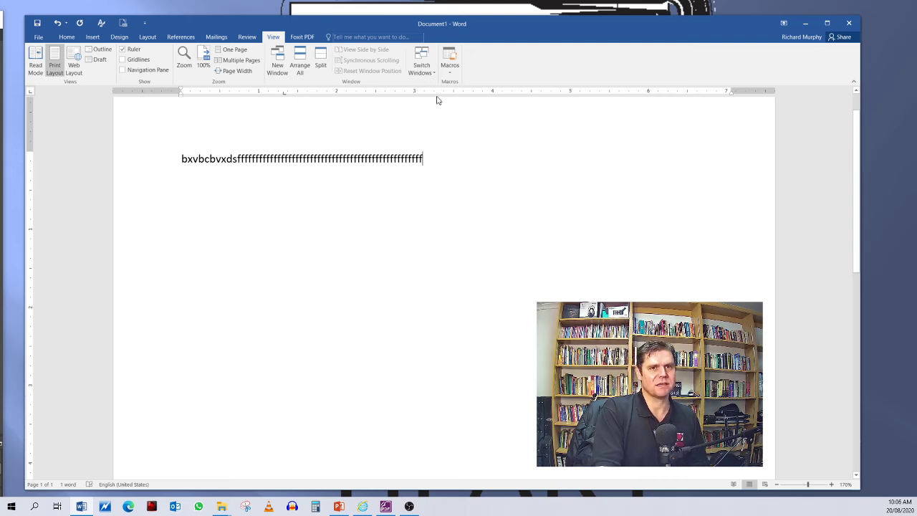
Step: Start a new paragraph three lines below the sample text and add a second tab stop at about 2.3 inches
{"action": "key", "text": "Return"}
{"action": "key", "text": "Return"}
{"action": "key", "text": "Return"}
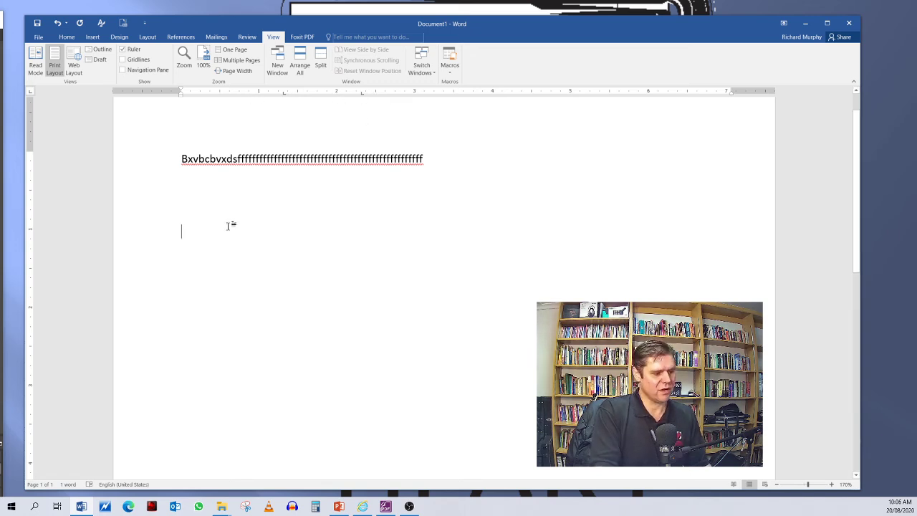
{"action": "key", "text": "Tab"}
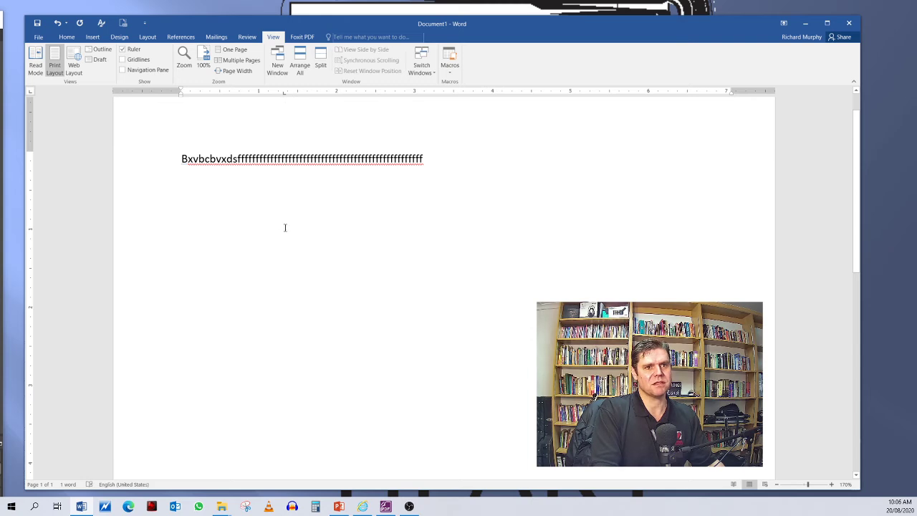
{"action": "key", "text": "BackSpace"}
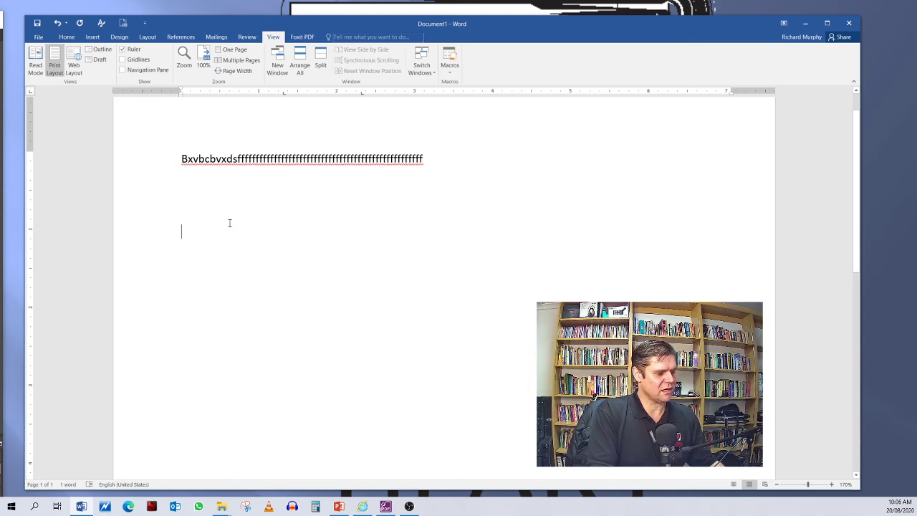
Step: Enter two rows of sample text aligned at the tab stops: "fffffff" and "eeeee", "eeeee" and "dddd"
{"action": "type", "text": "fffffff"}
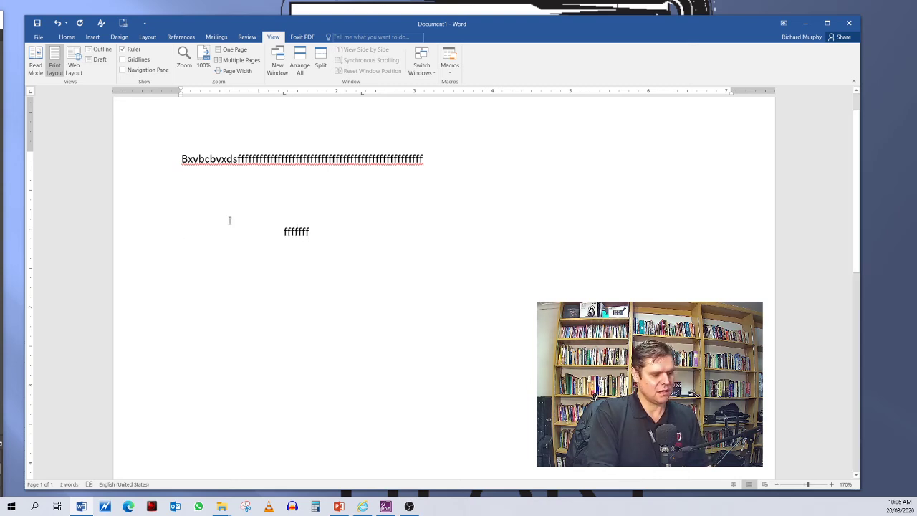
{"action": "key", "text": "Tab"}
{"action": "type", "text": "eeeee"}
{"action": "key", "text": "Return"}
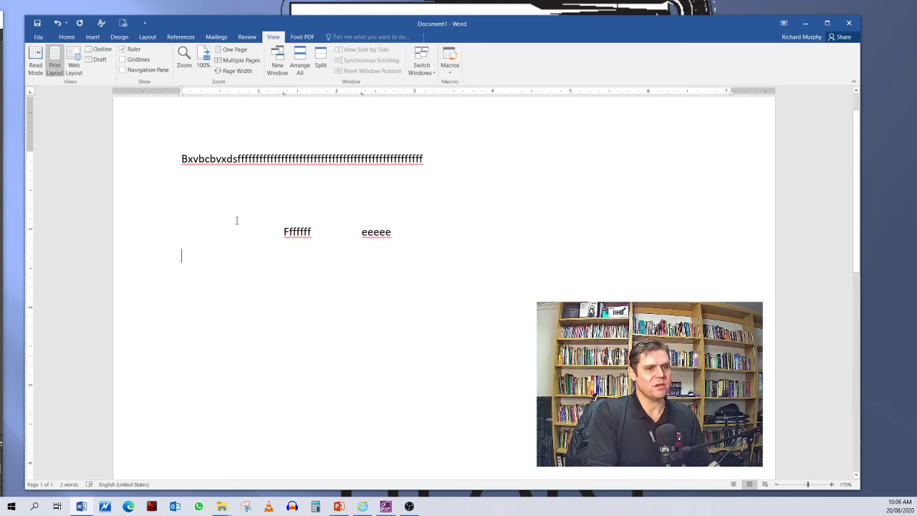
{"action": "type", "text": "eeeee"}
{"action": "key", "text": "Tab"}
{"action": "type", "text": "dddd"}
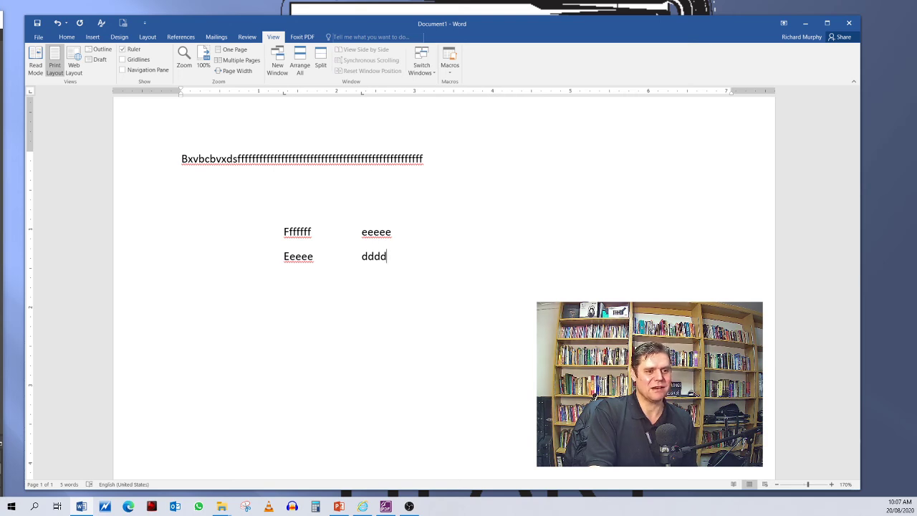
{"action": "left_click", "coordinate": [1, 246]}
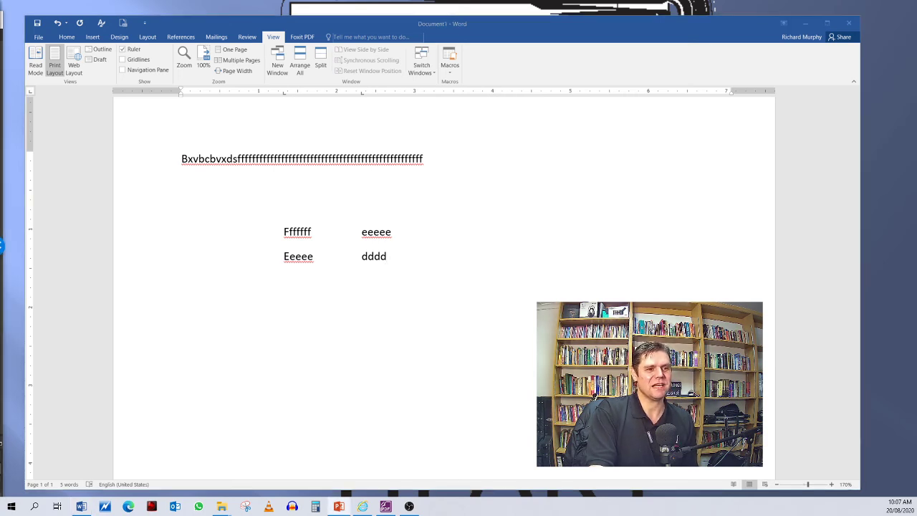